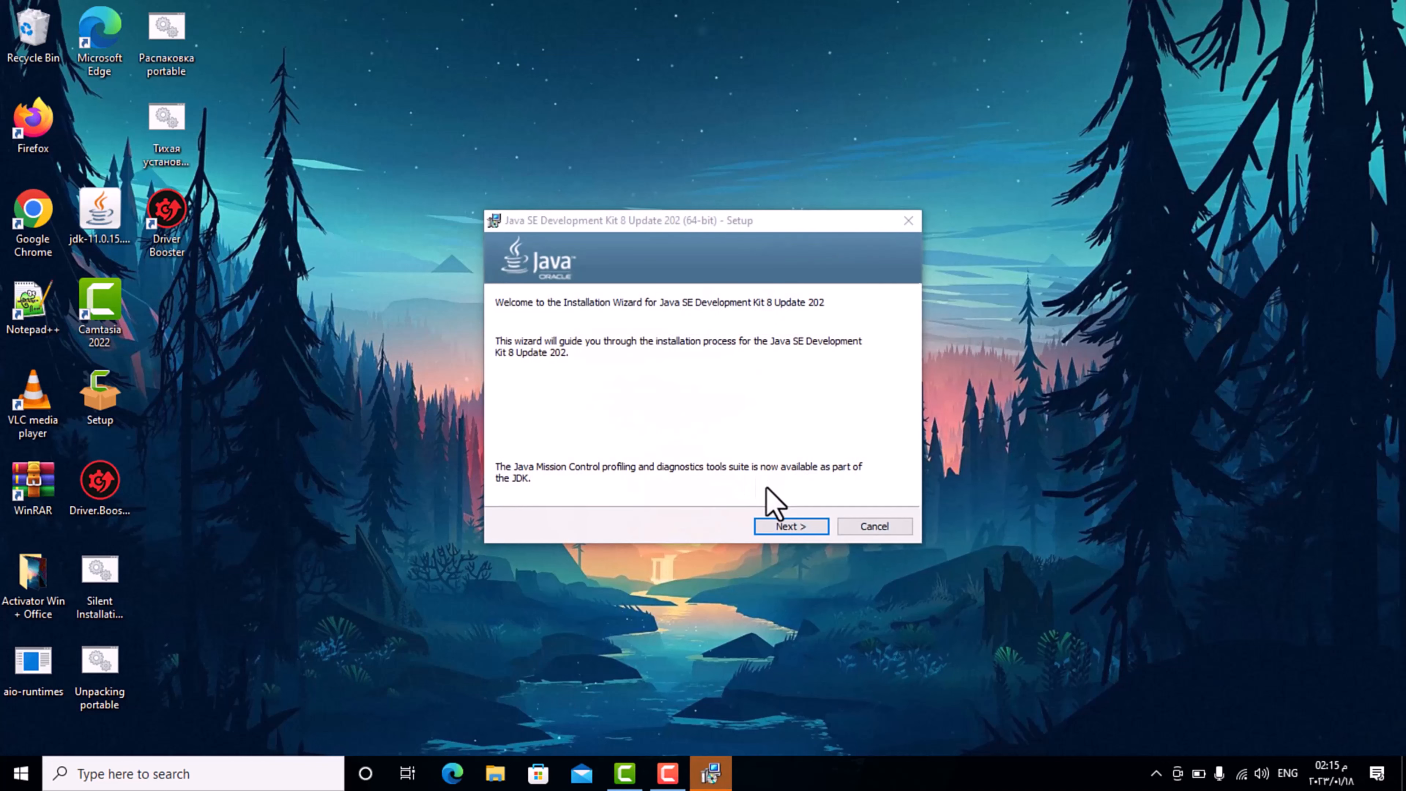
Install Java SE Development Kit 8 Update 202 with the default features and destination folders, and close the setup wizard.
click(790, 526)
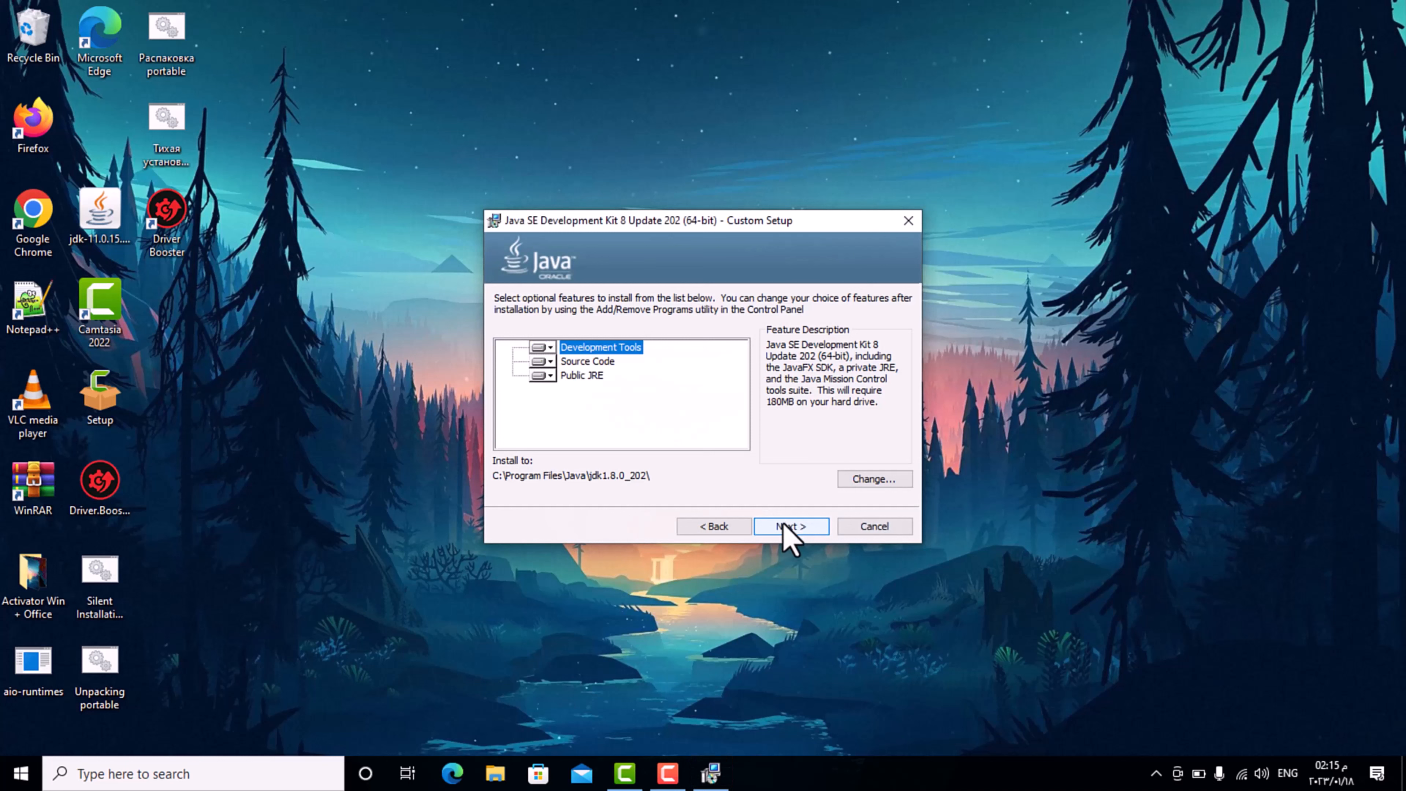
click(786, 526)
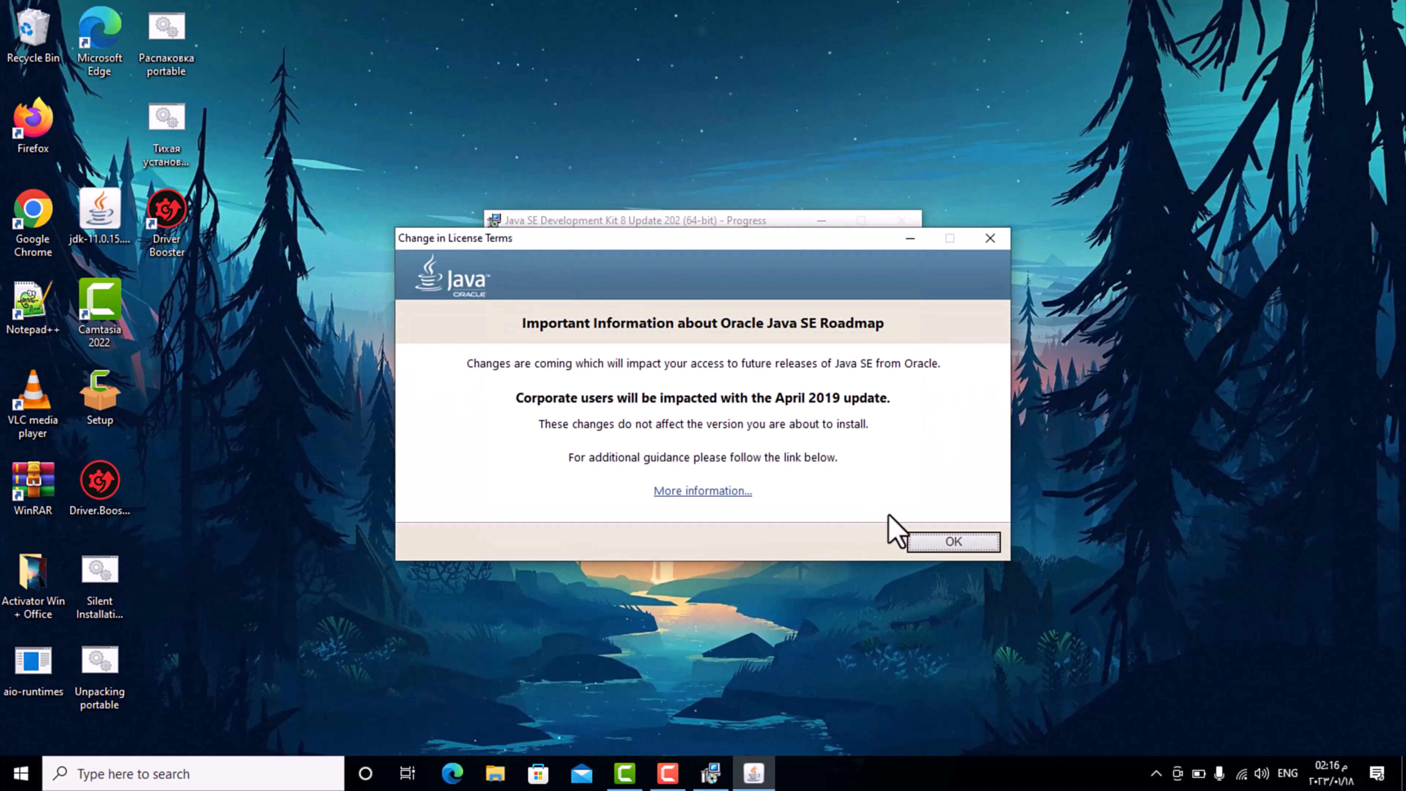
click(954, 542)
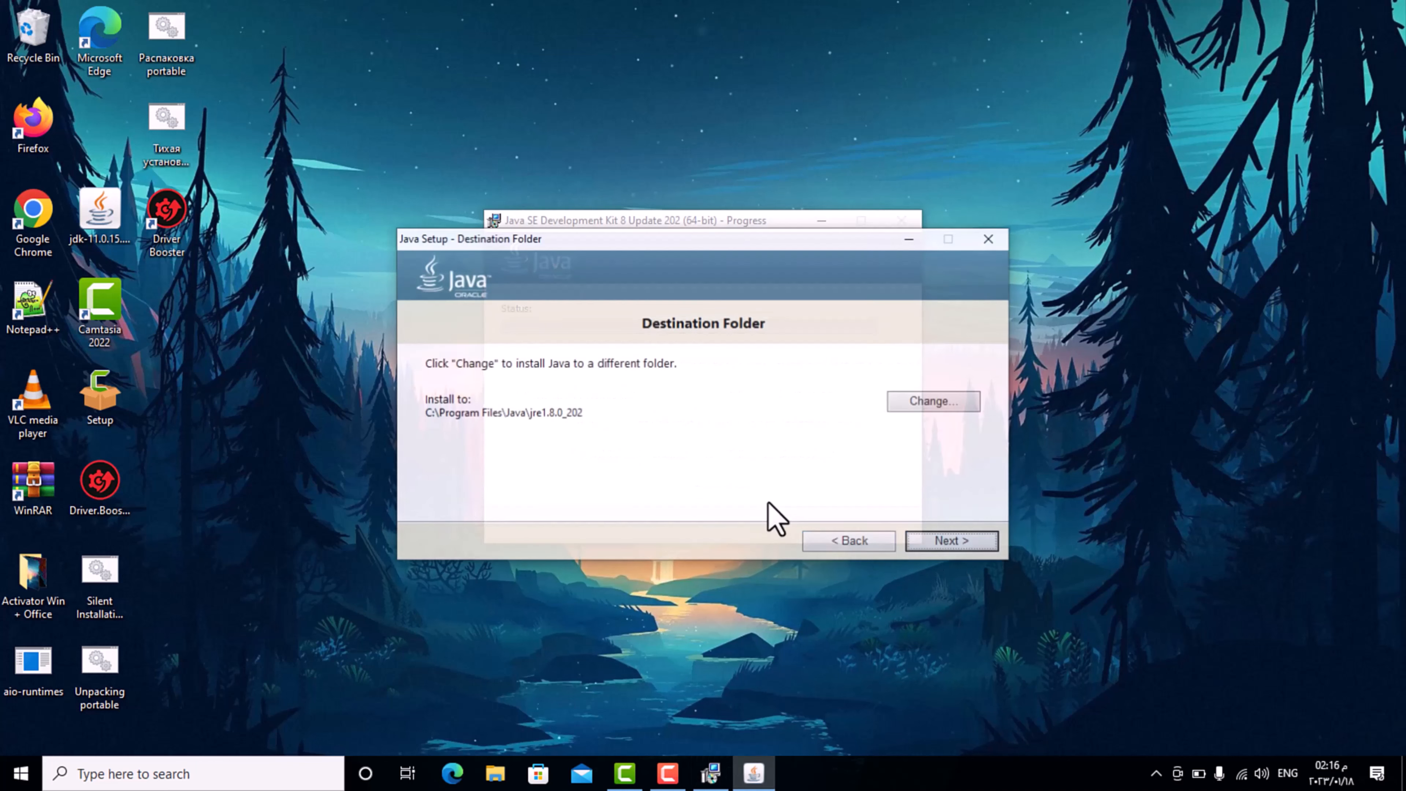
click(928, 543)
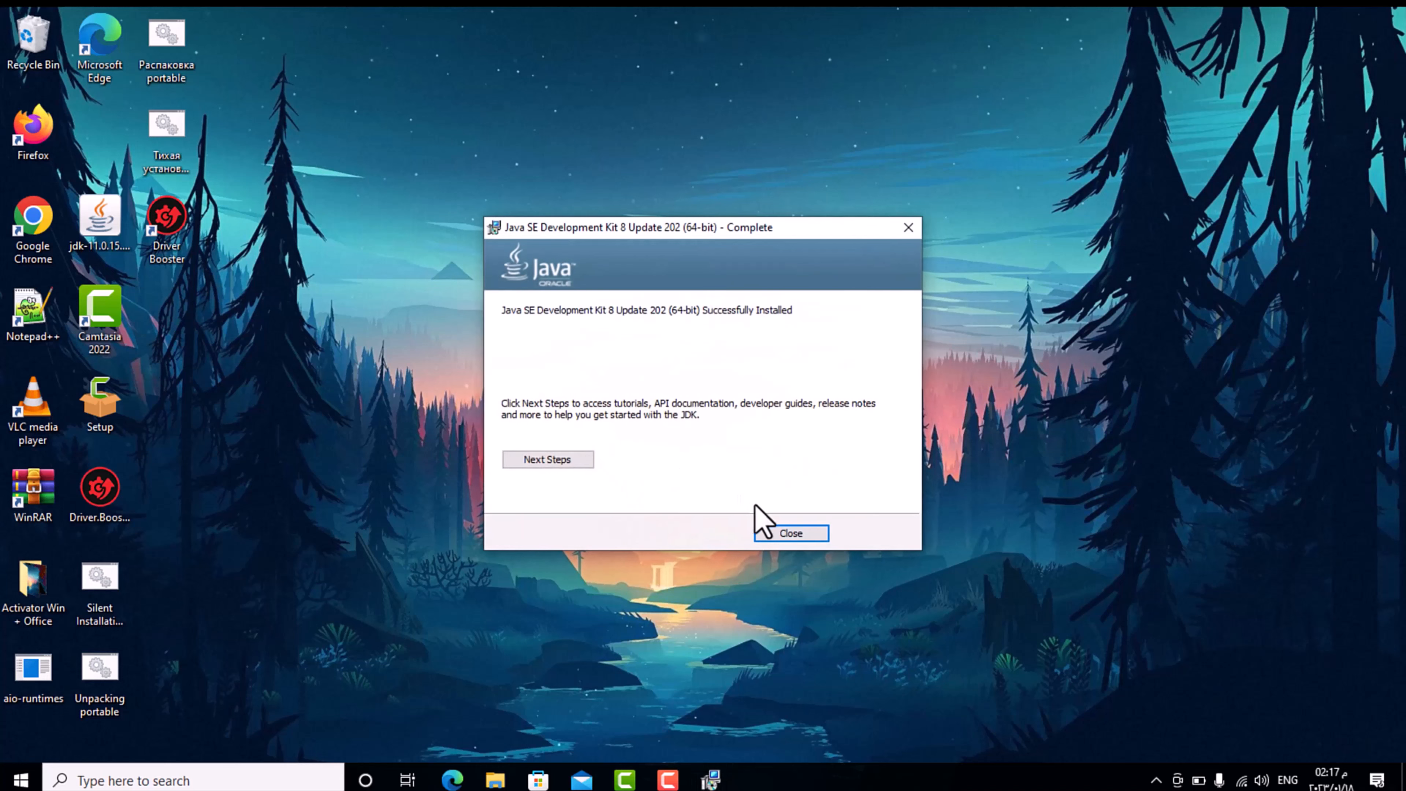
click(782, 534)
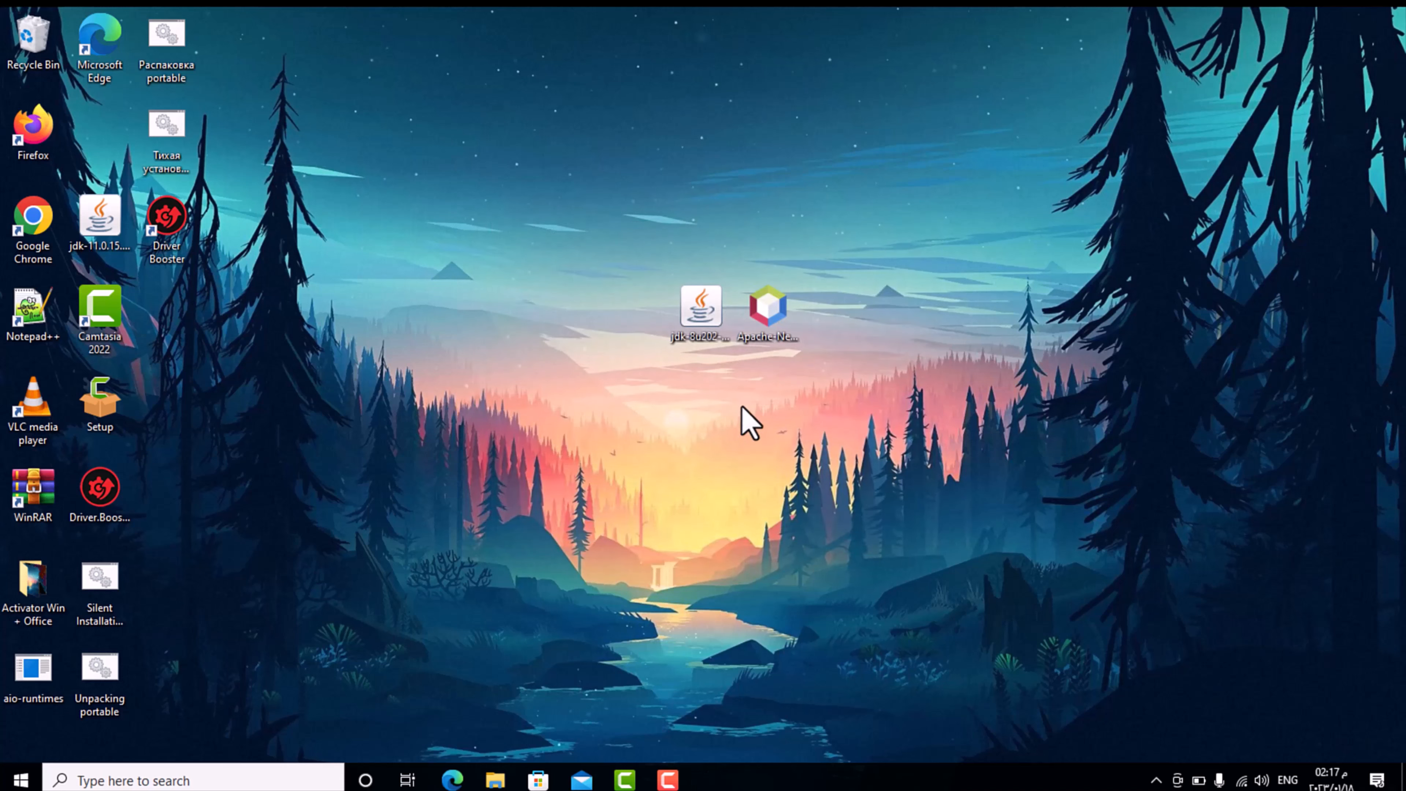
Launch the Apache NetBeans 16 installer from the desktop and accept its license agreement.
double_click(770, 319)
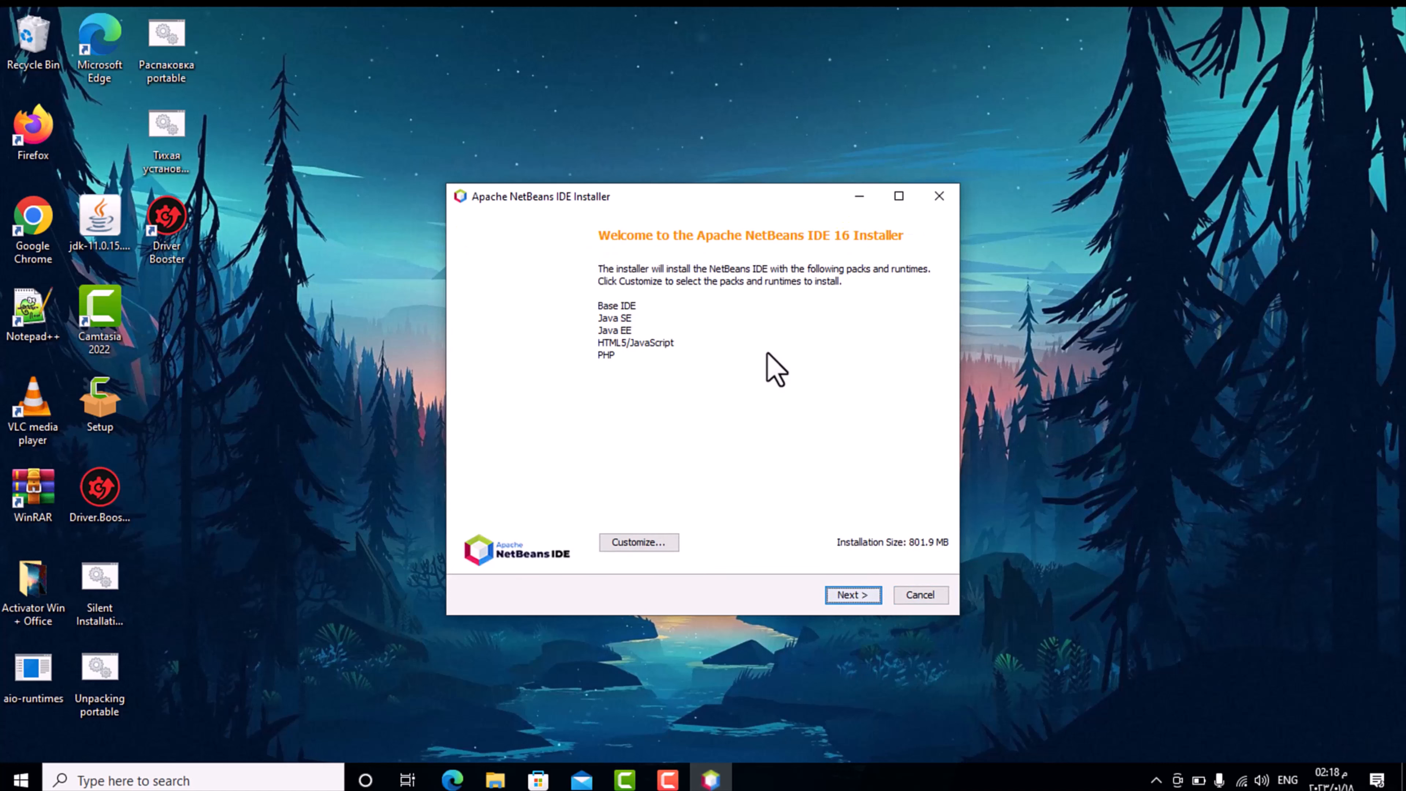
click(850, 596)
click(656, 555)
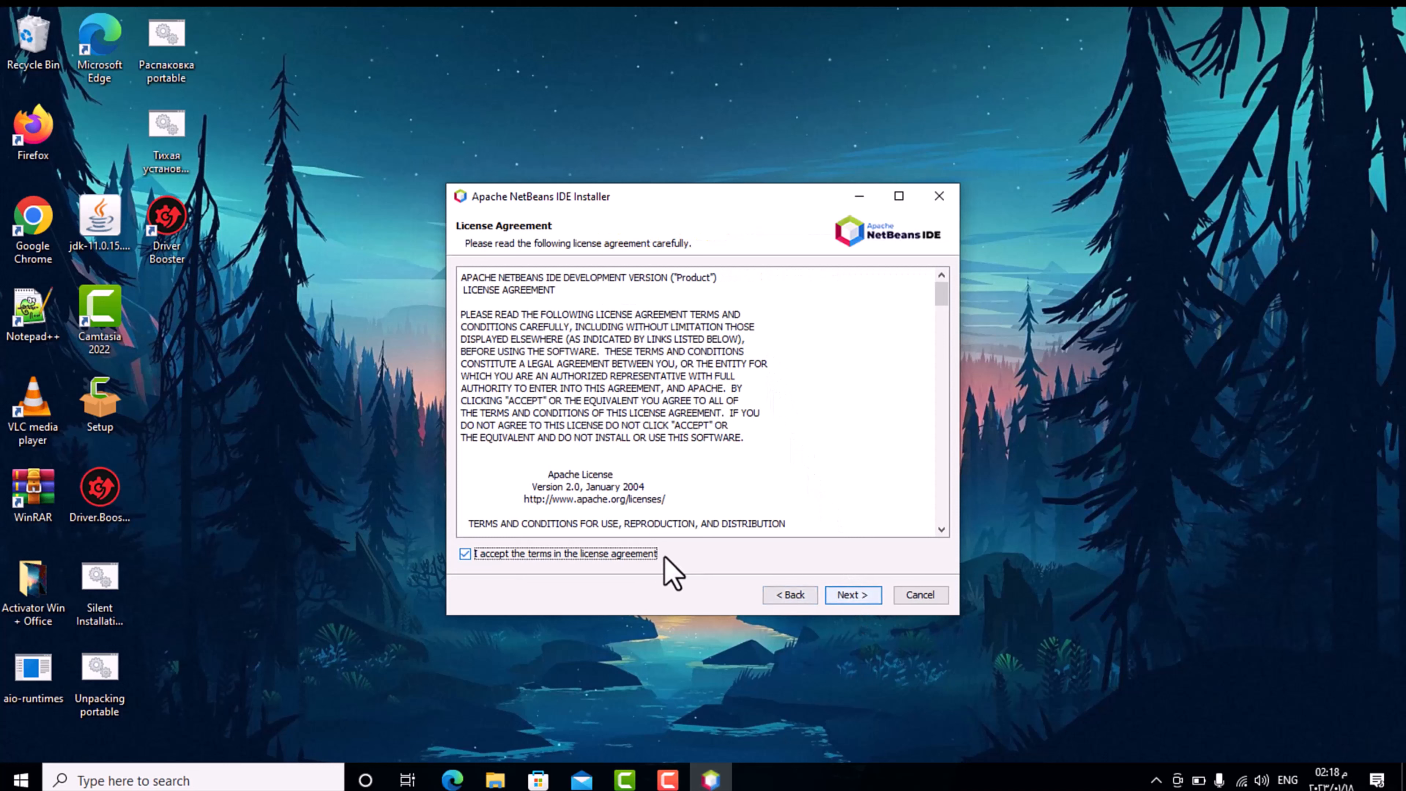
click(836, 596)
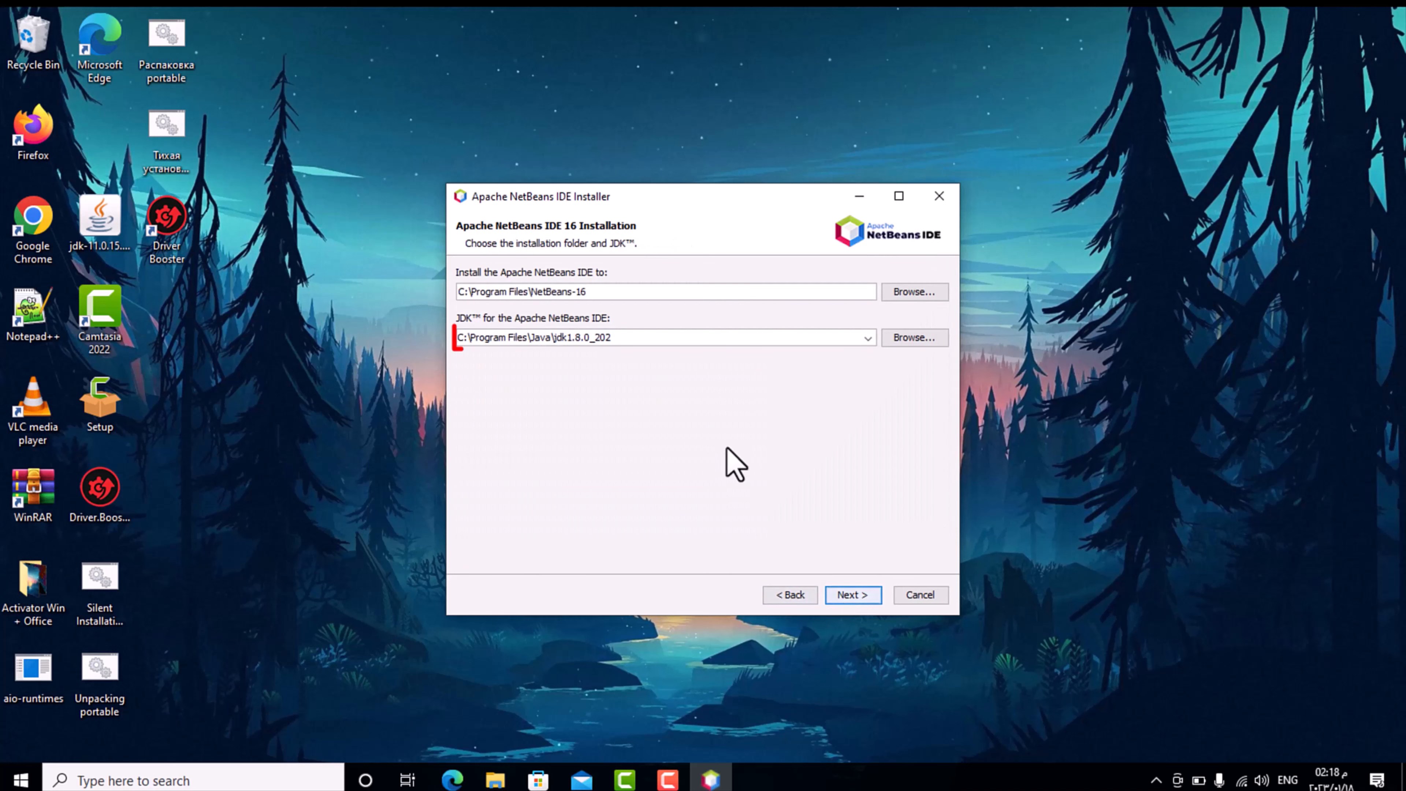
Choose the folder C:\Program Files\Java\jdk1.8.0_202 as the JDK for the NetBeans installation.
drag(617, 339, 555, 339)
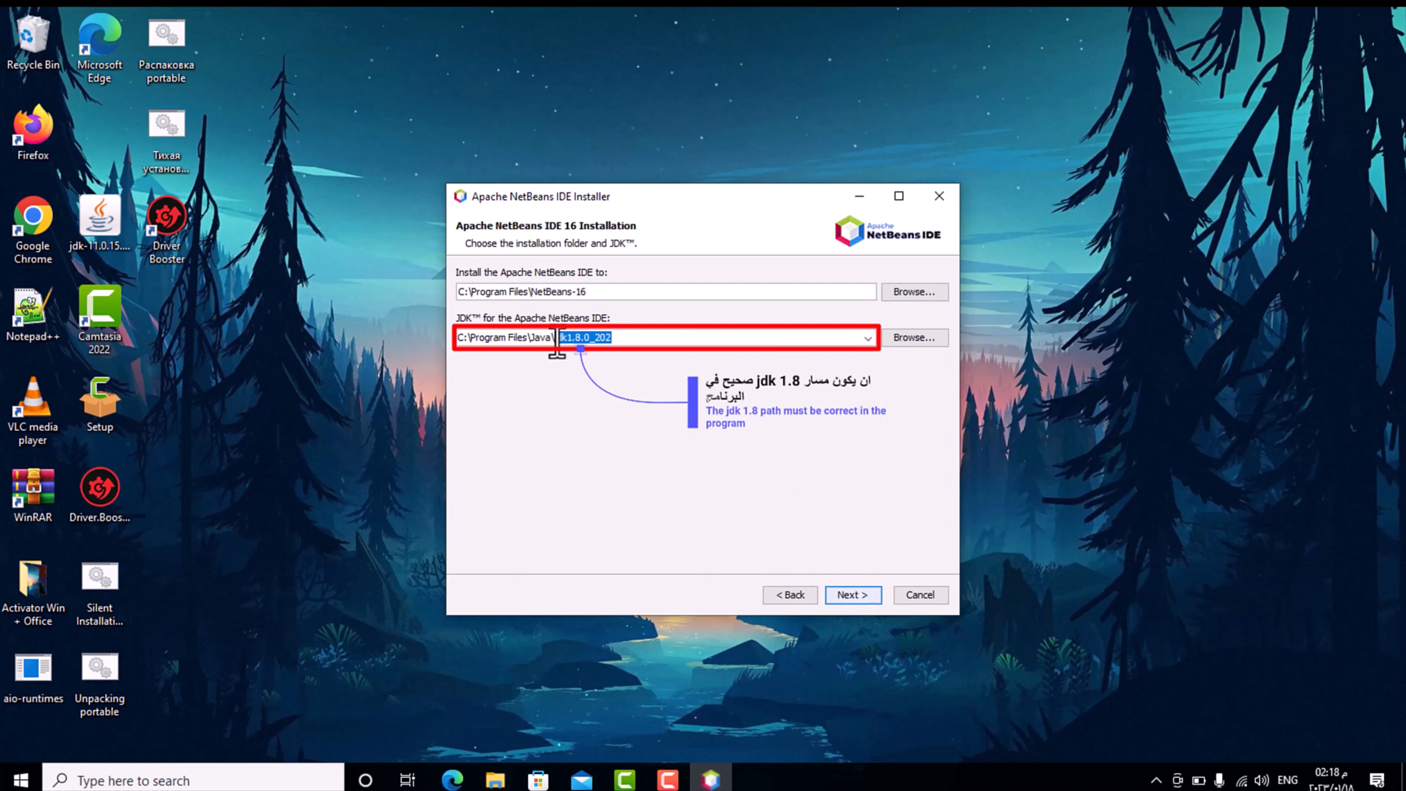
click(911, 337)
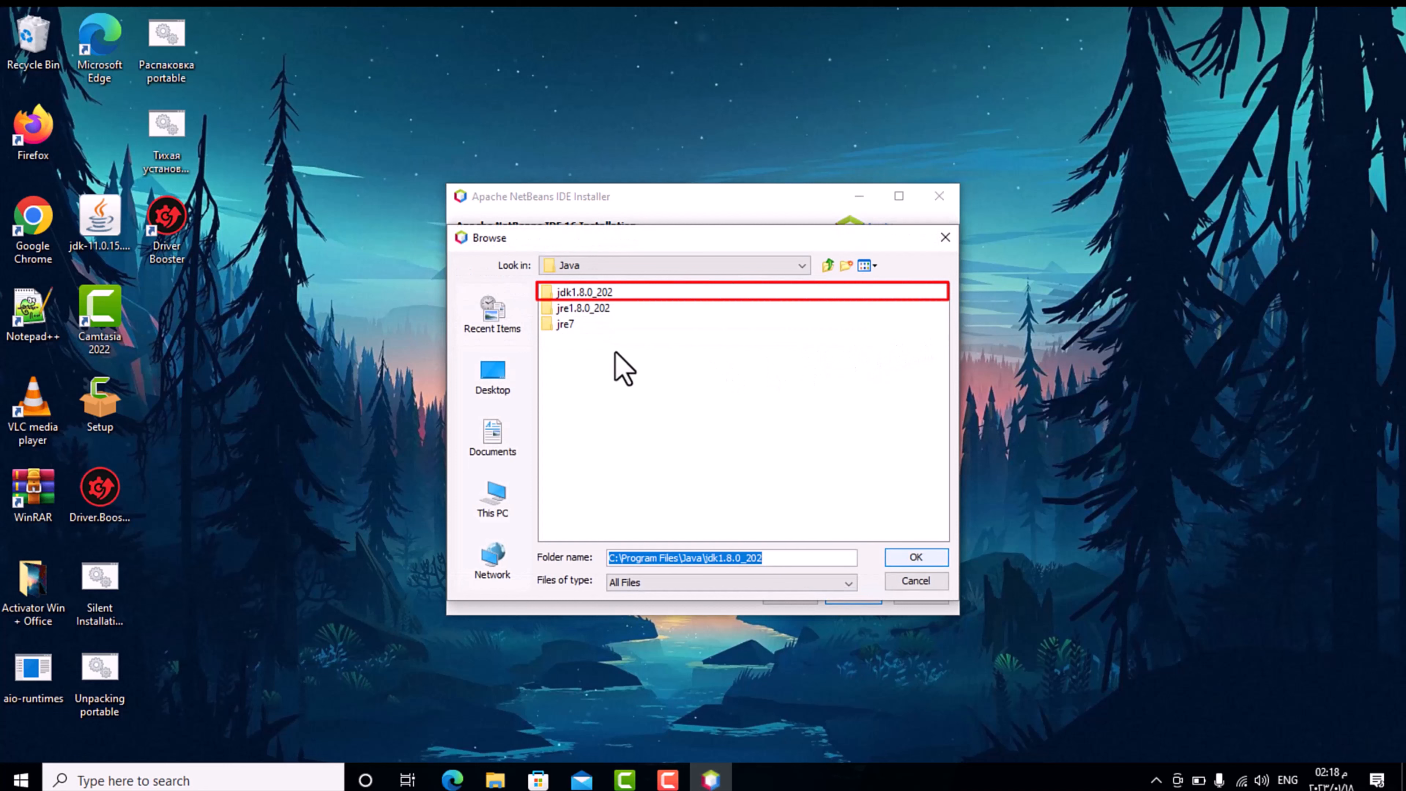
click(582, 294)
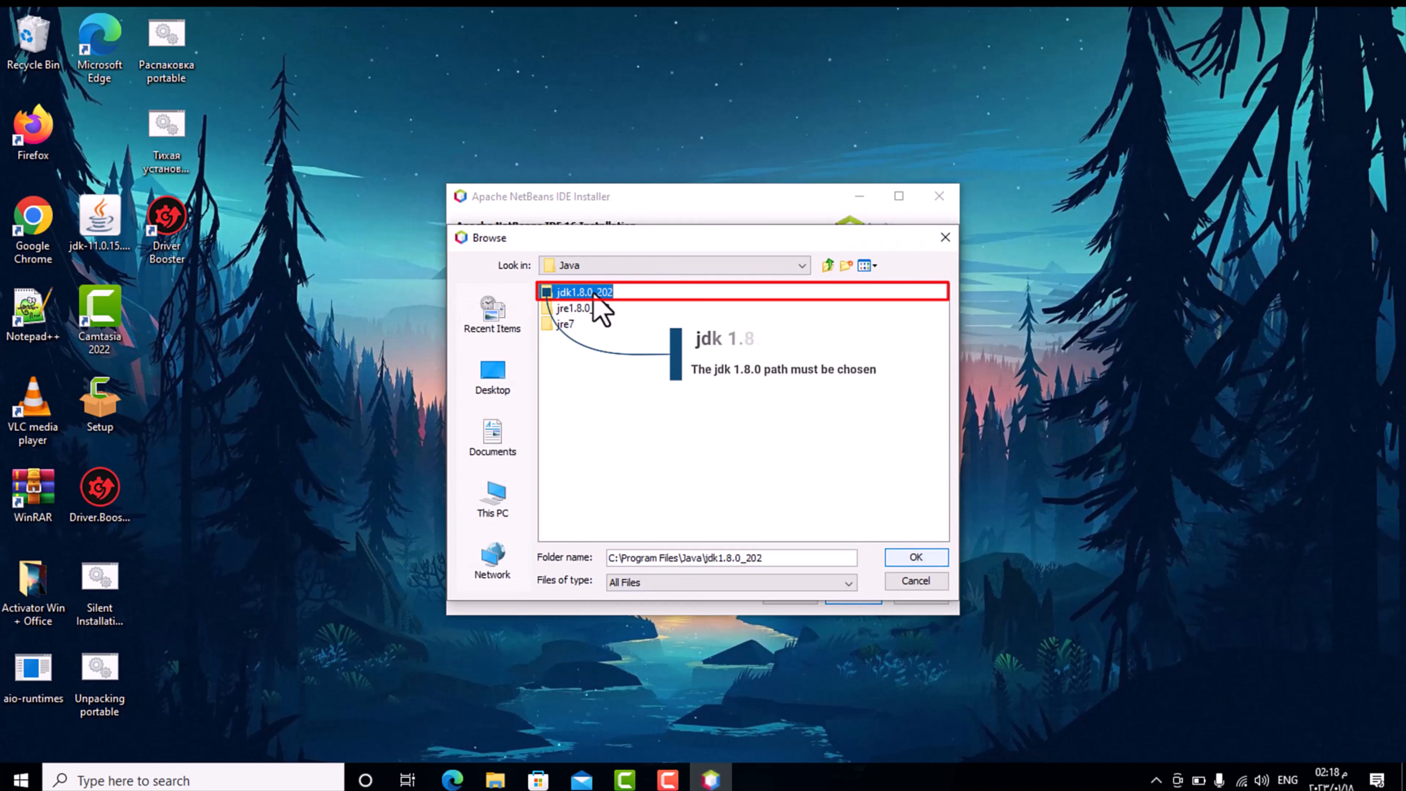
click(930, 555)
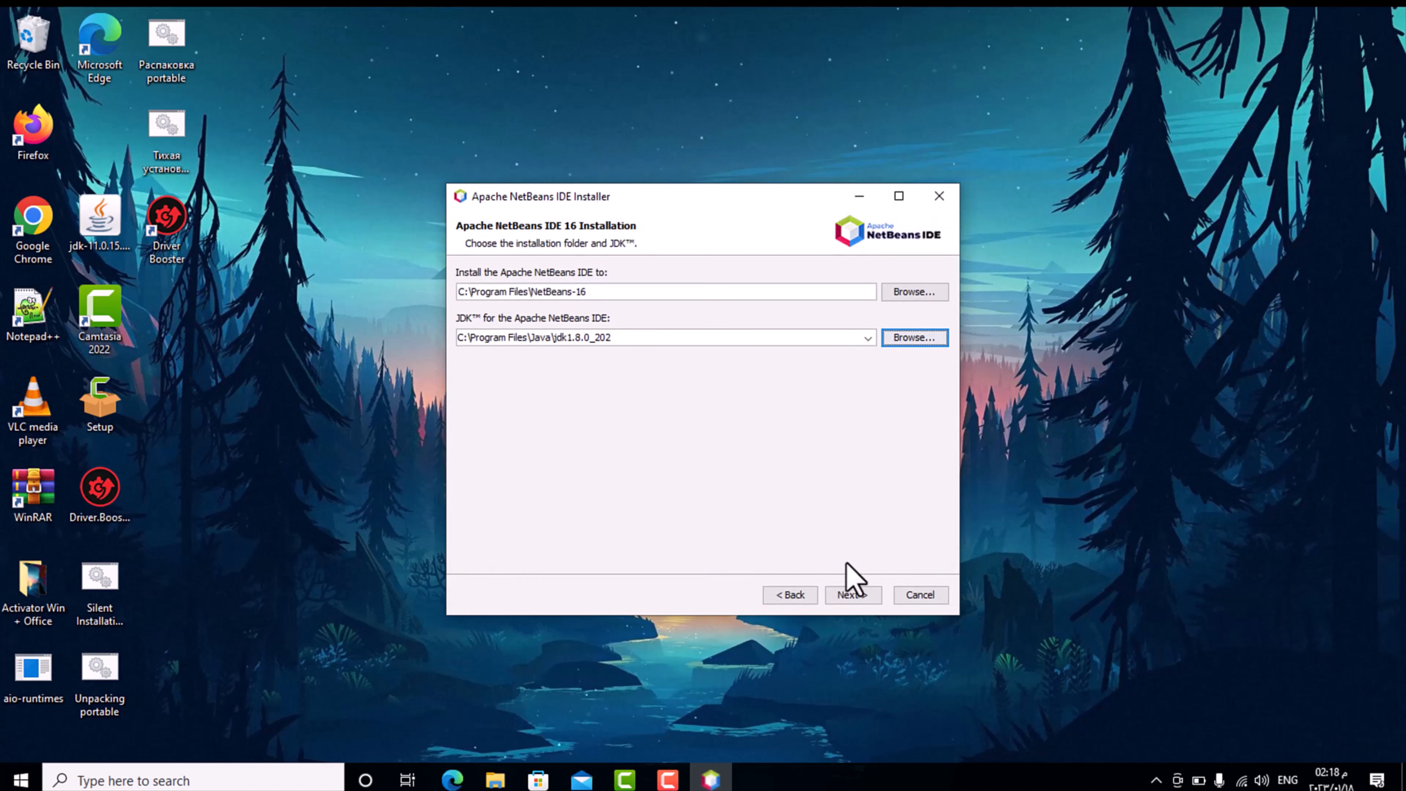
Run the NetBeans installation with the remaining default settings and finish the installer.
click(852, 594)
click(852, 594)
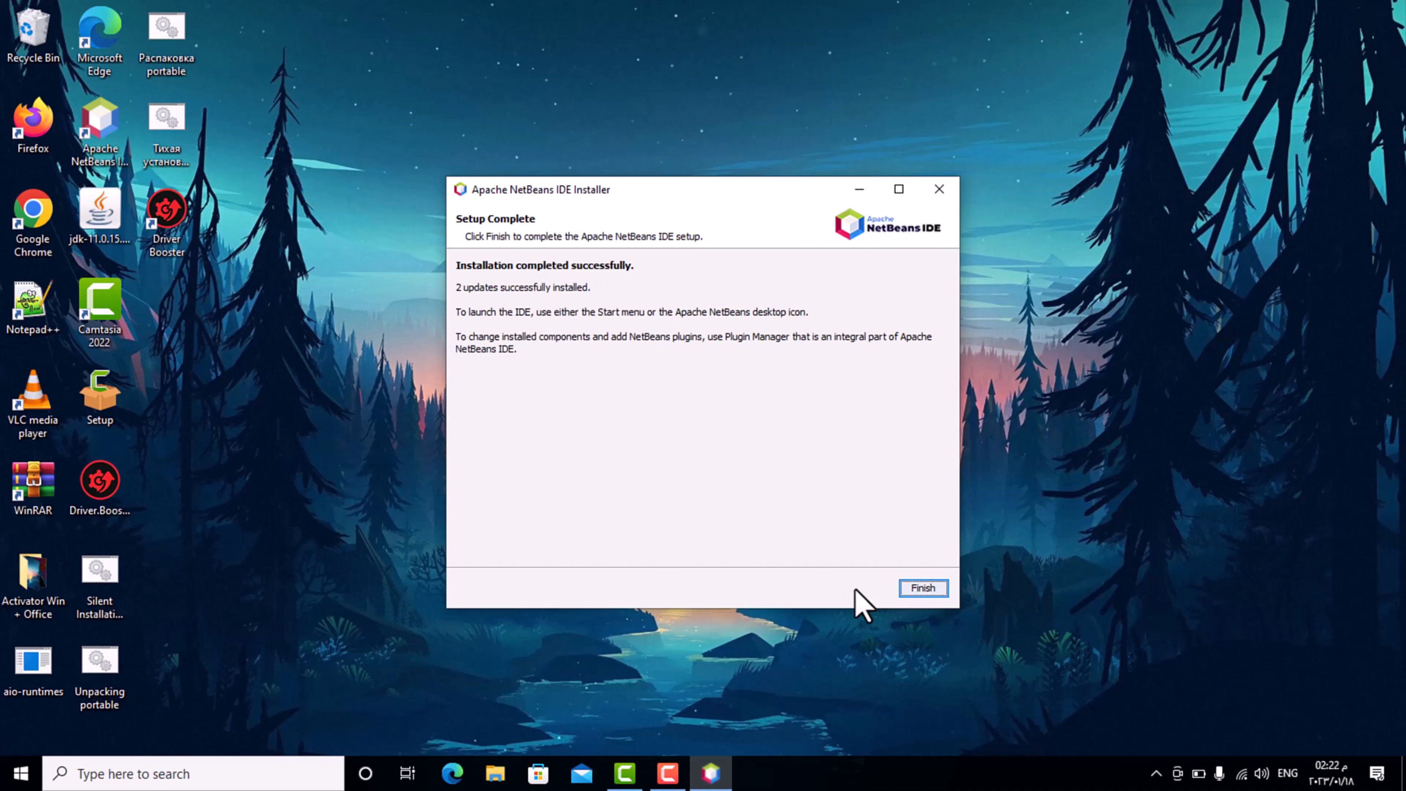
click(913, 591)
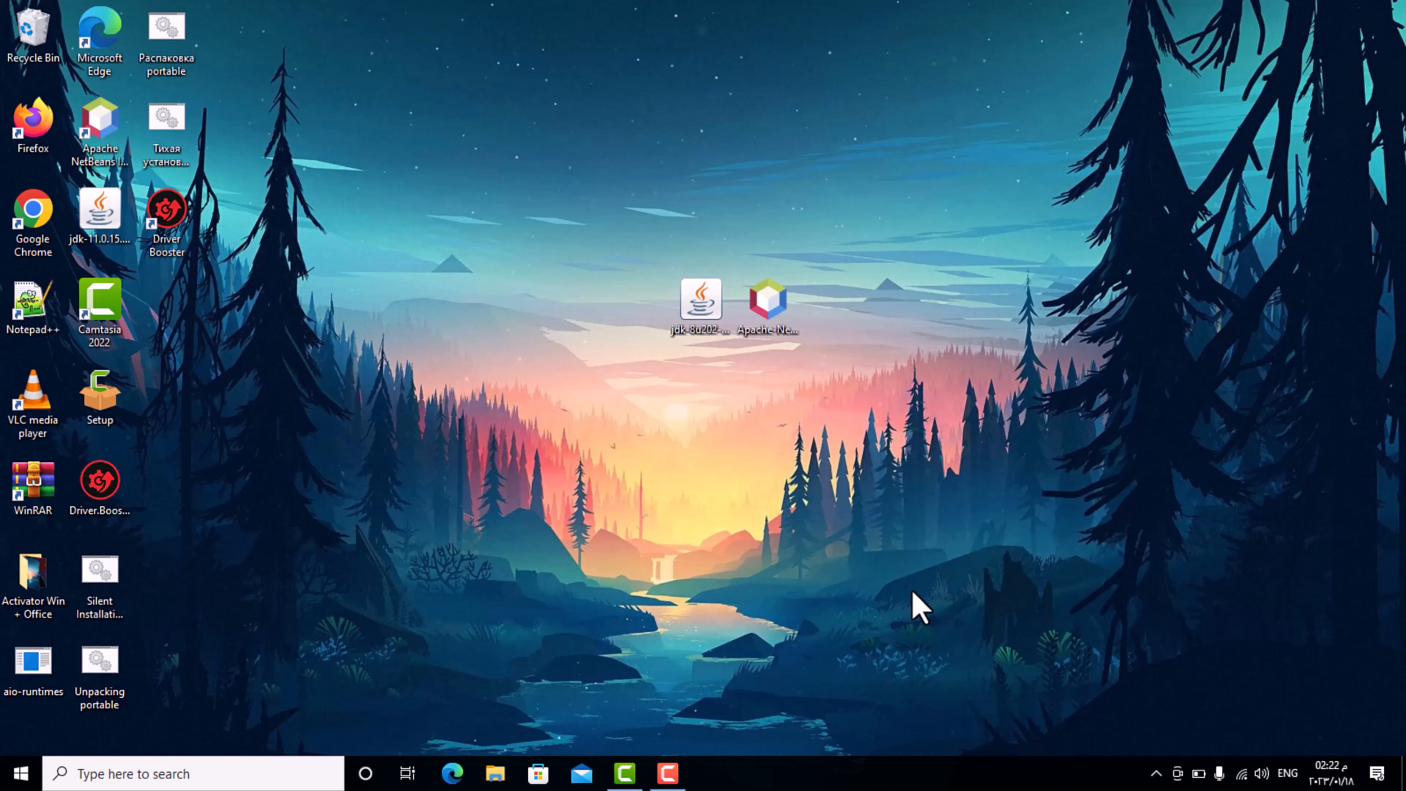
Refresh the desktop, move the Apache NetBeans IDE 16 shortcut to the free area, and launch it in a maximized window.
right_click(879, 604)
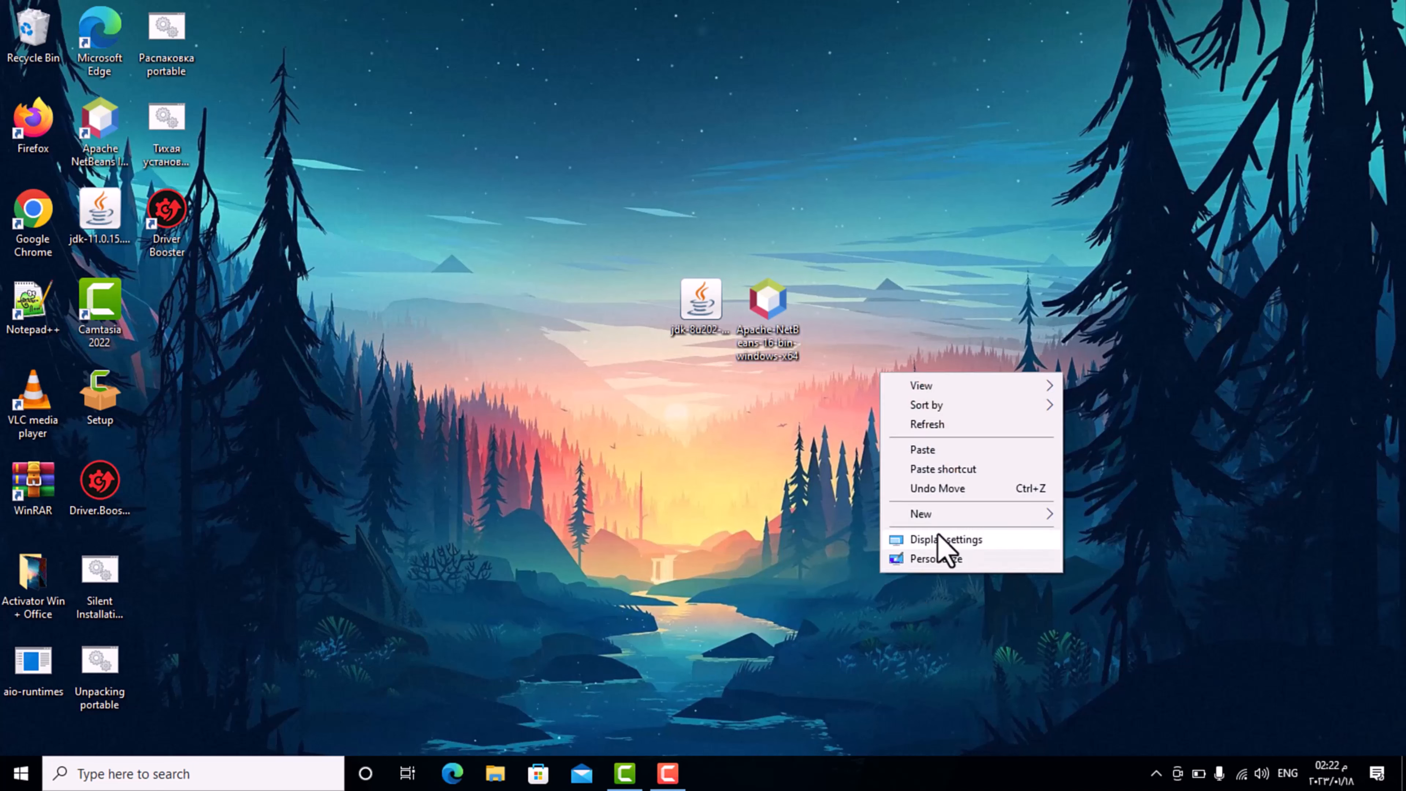
click(937, 427)
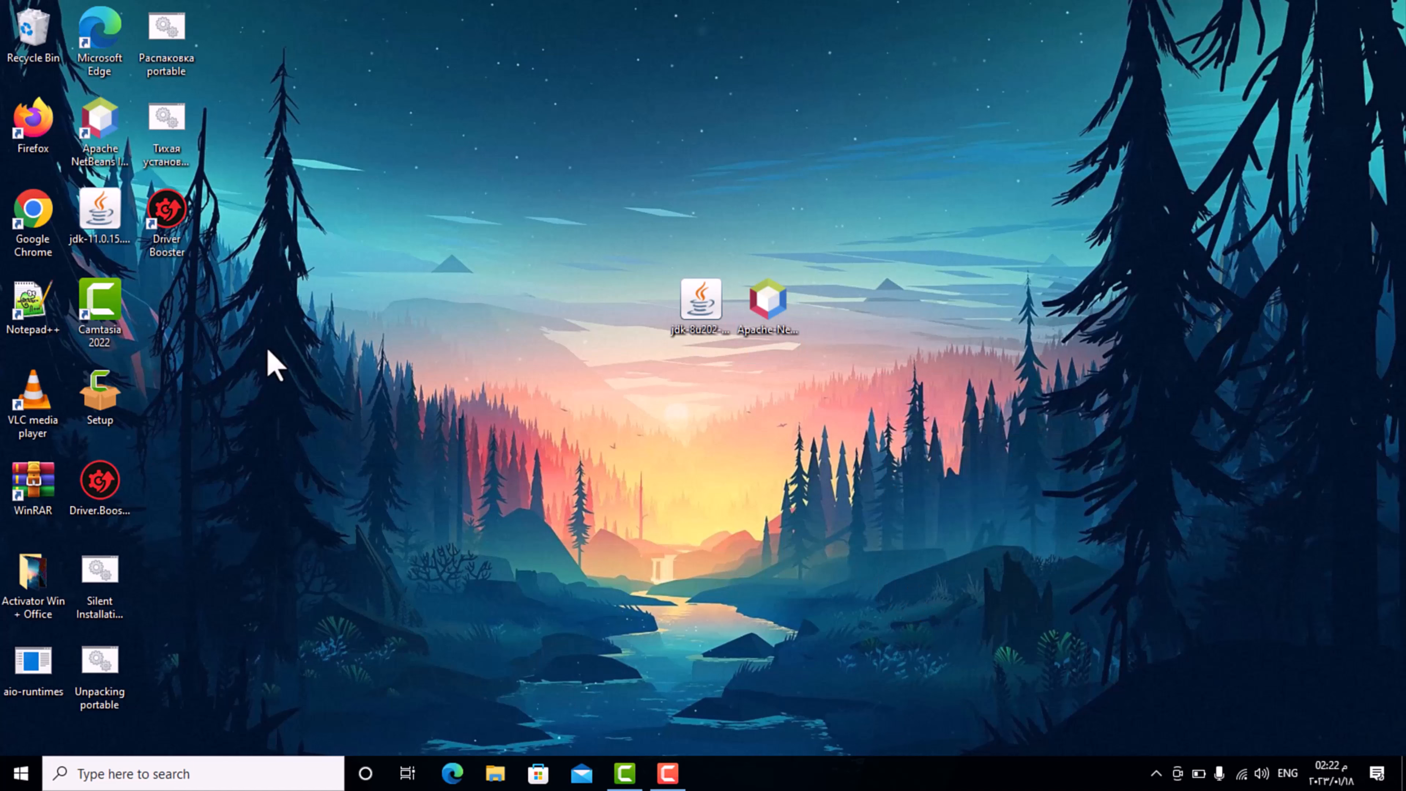
drag(110, 130, 589, 329)
double_click(574, 310)
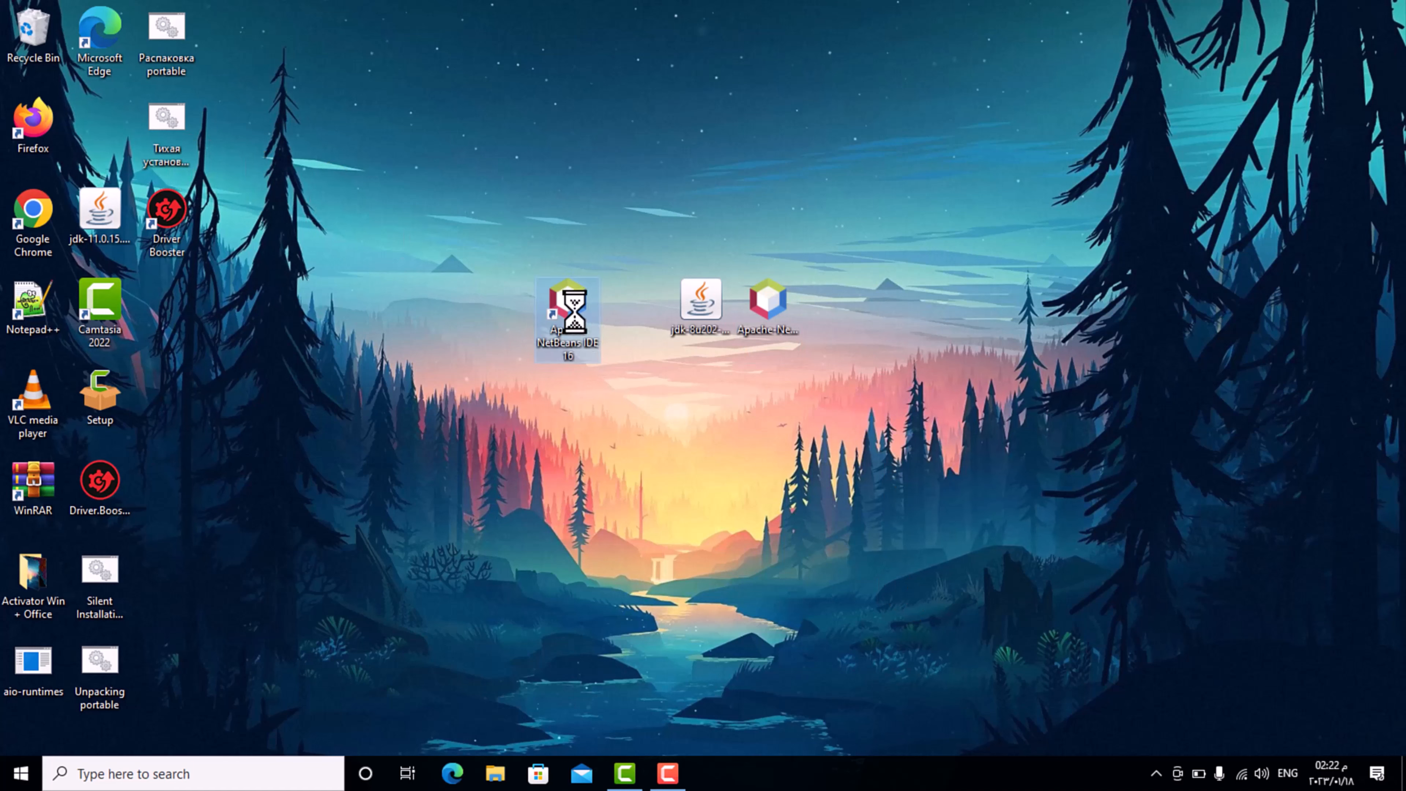
right_click(574, 313)
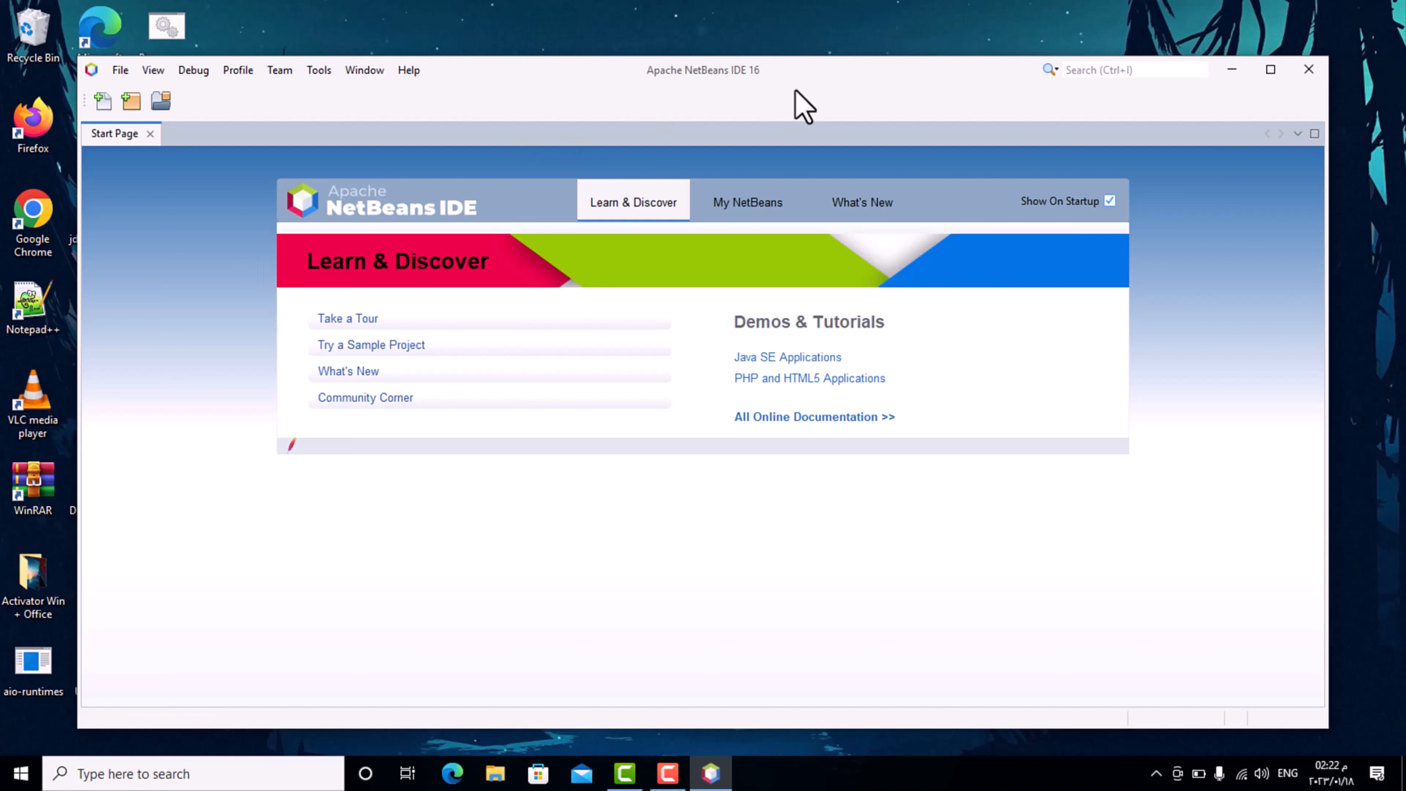
click(1269, 70)
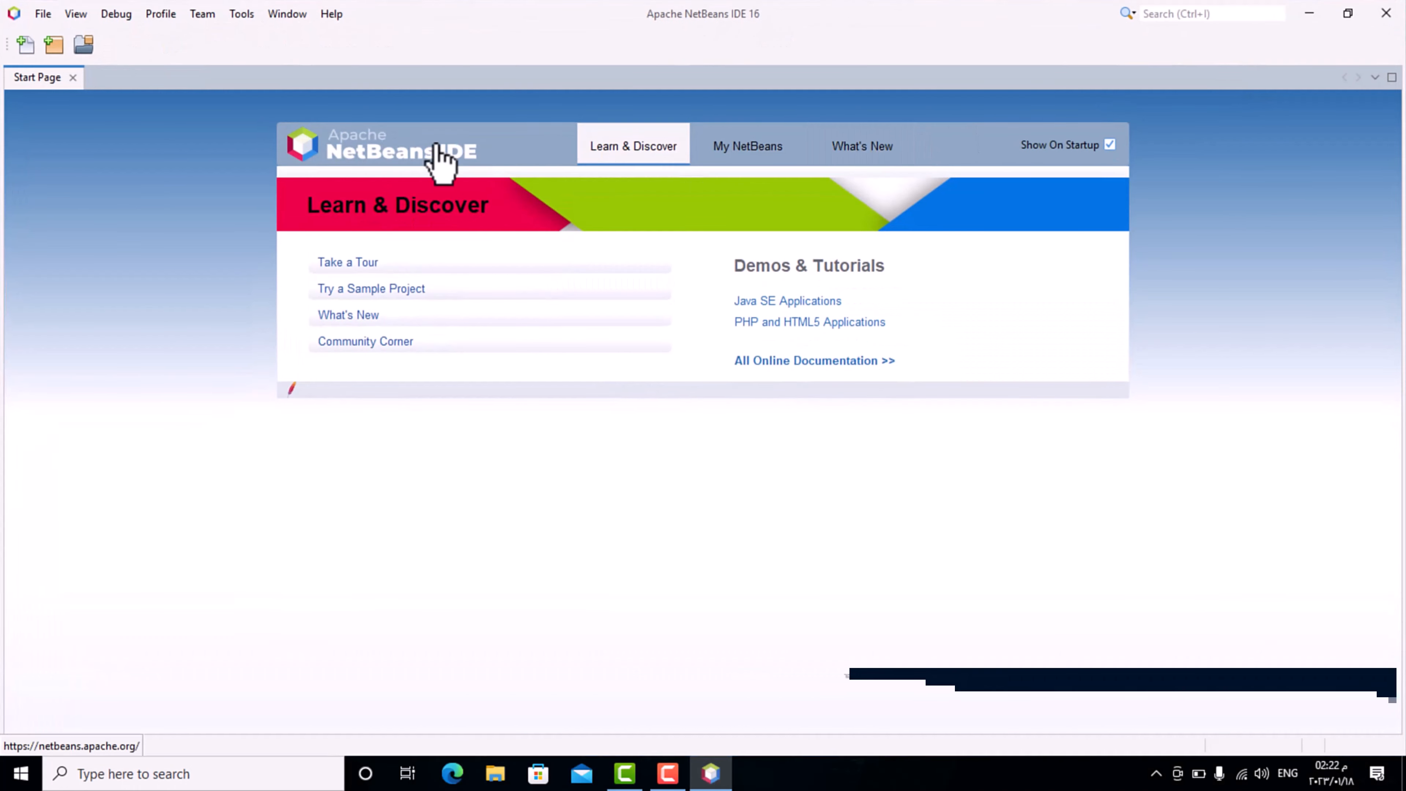
Start a new JavaFX Application project from the JavaFX category of Java with Ant and let the JavaFX feature activate.
click(41, 13)
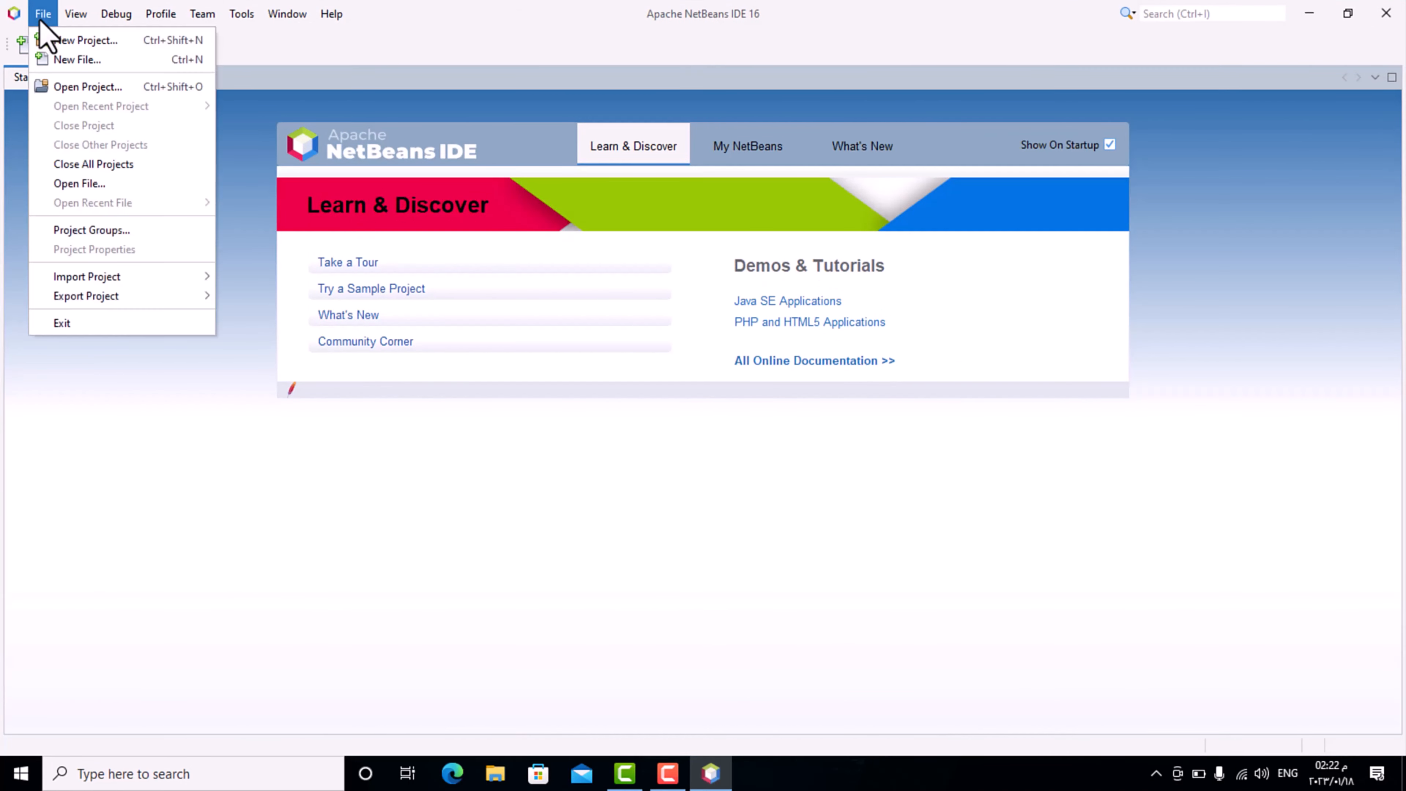
click(48, 39)
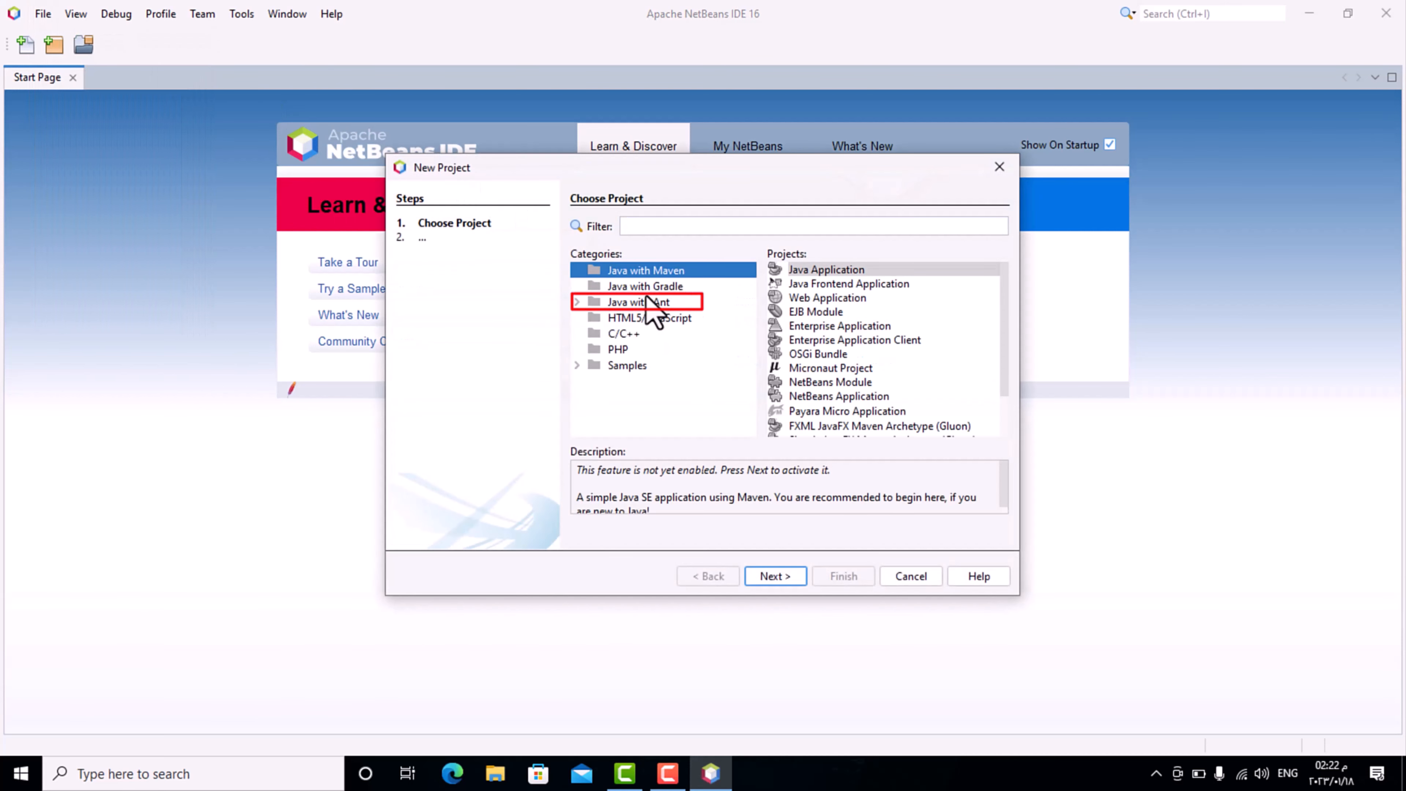
click(577, 302)
click(637, 317)
click(833, 269)
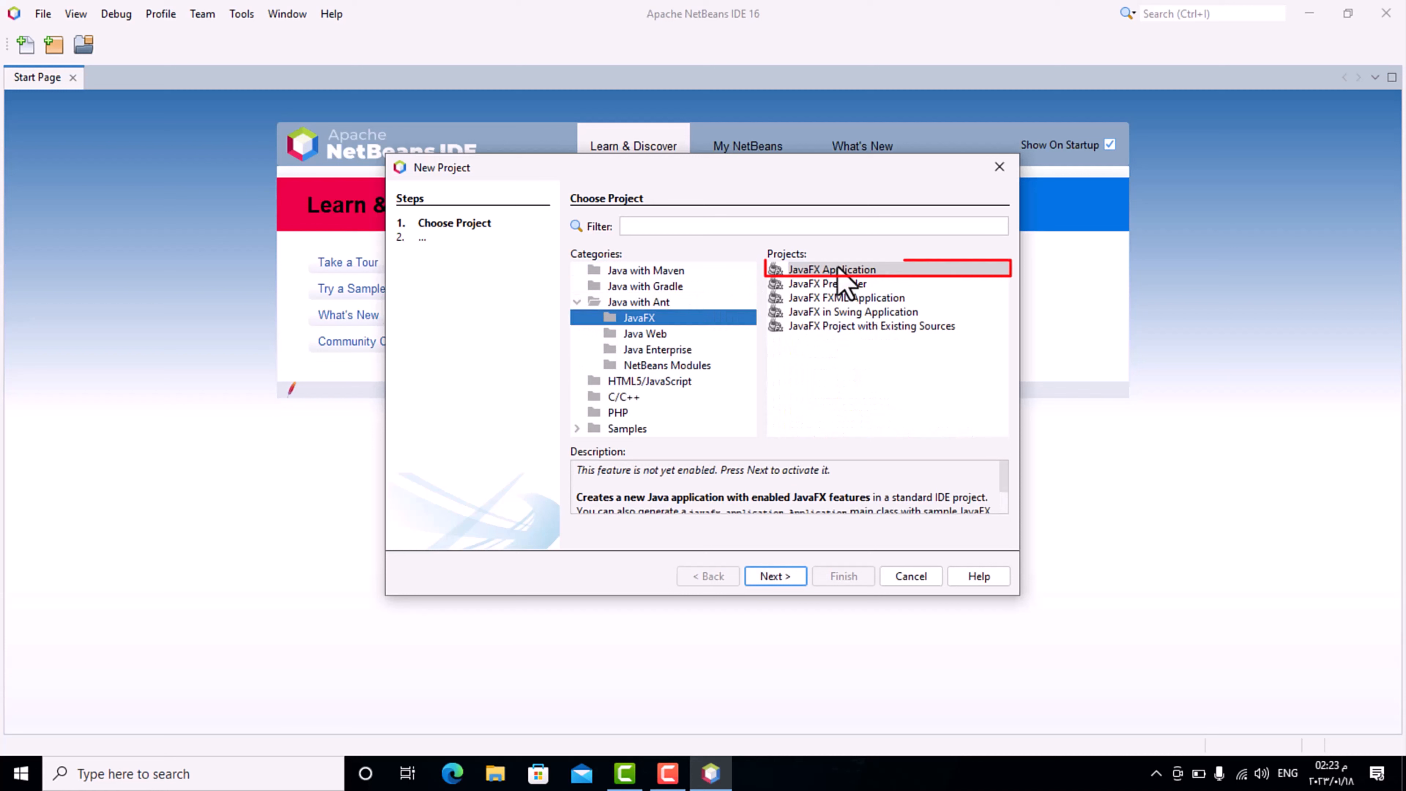
click(794, 575)
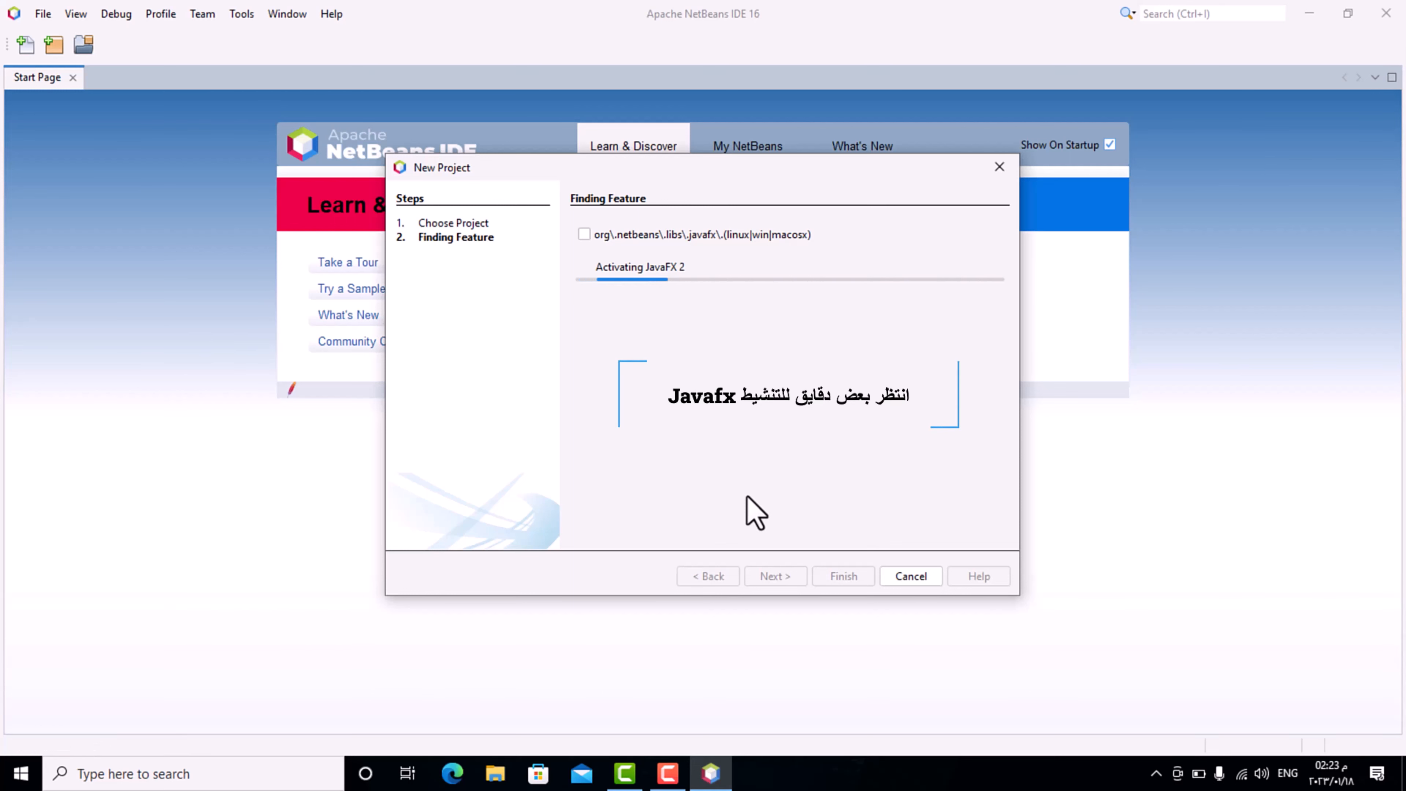
click(585, 239)
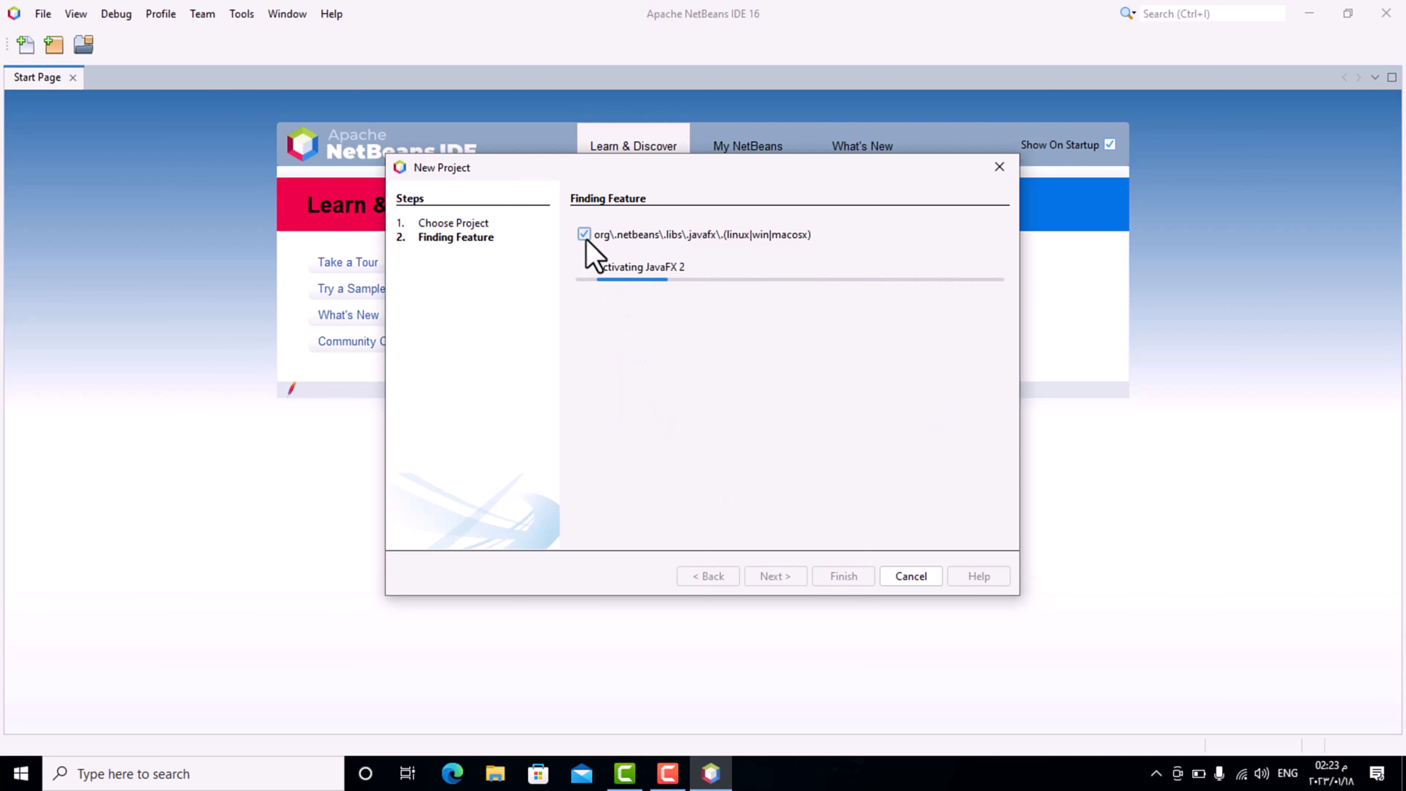
click(586, 239)
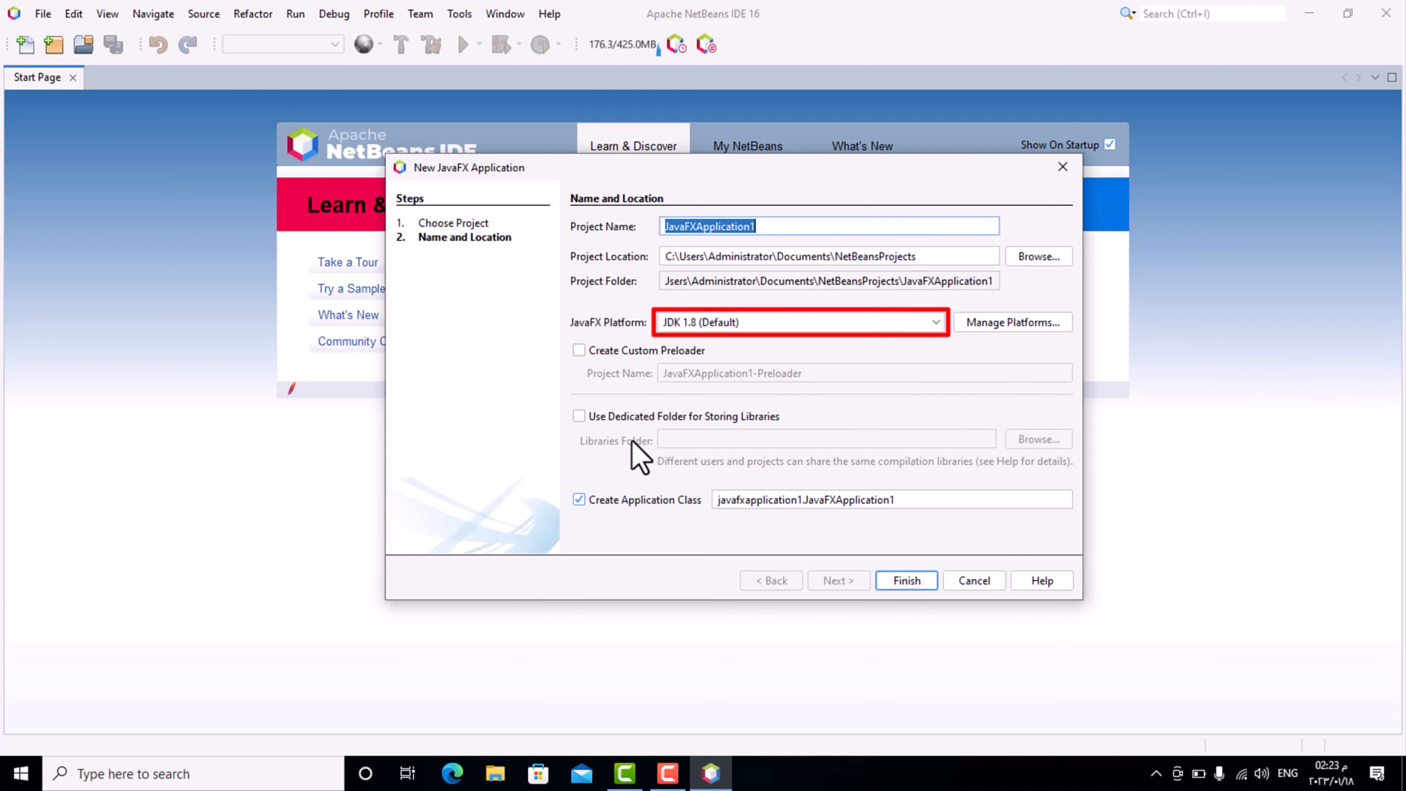
Set the JavaFX platform to JDK 1.8 (Default) and create the project with the default name and location.
click(756, 324)
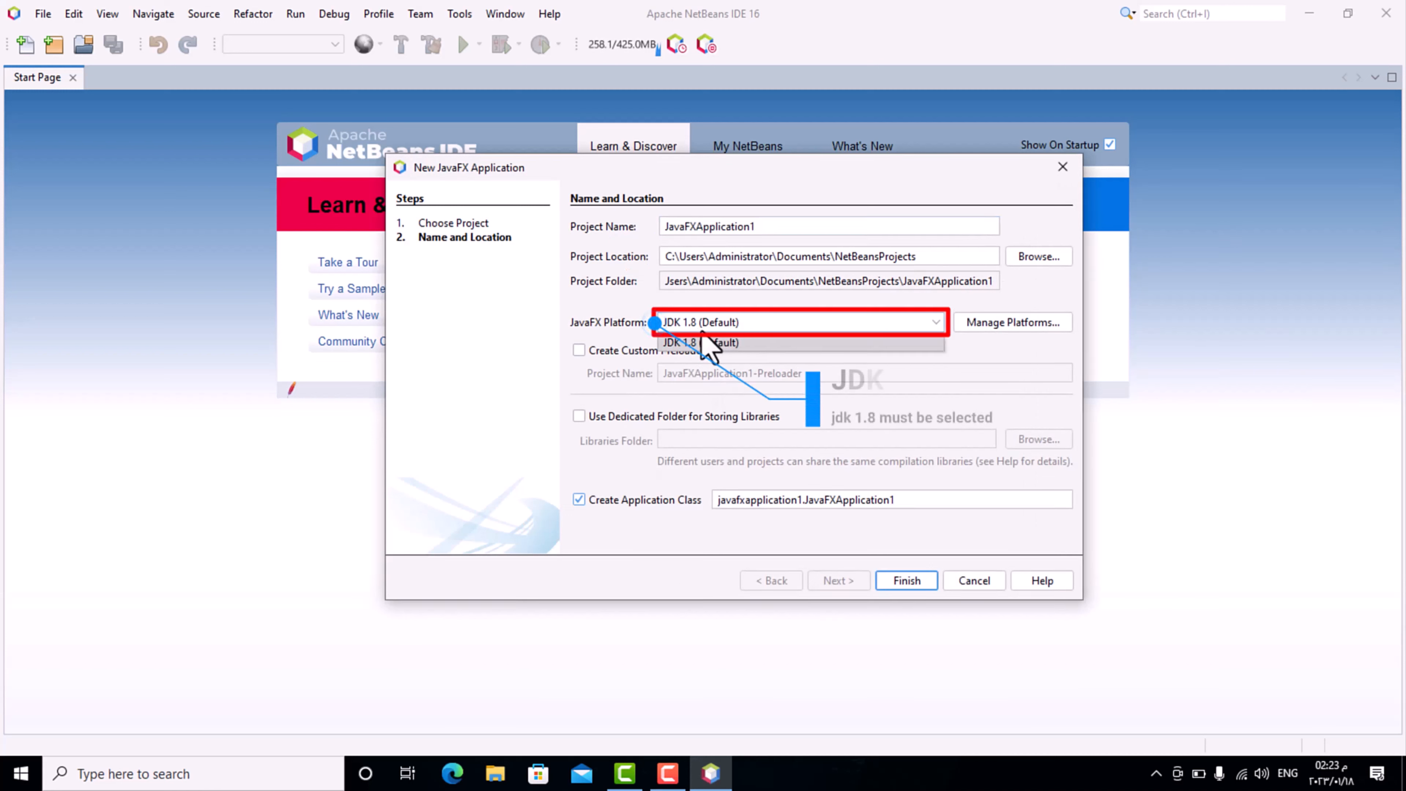
click(699, 342)
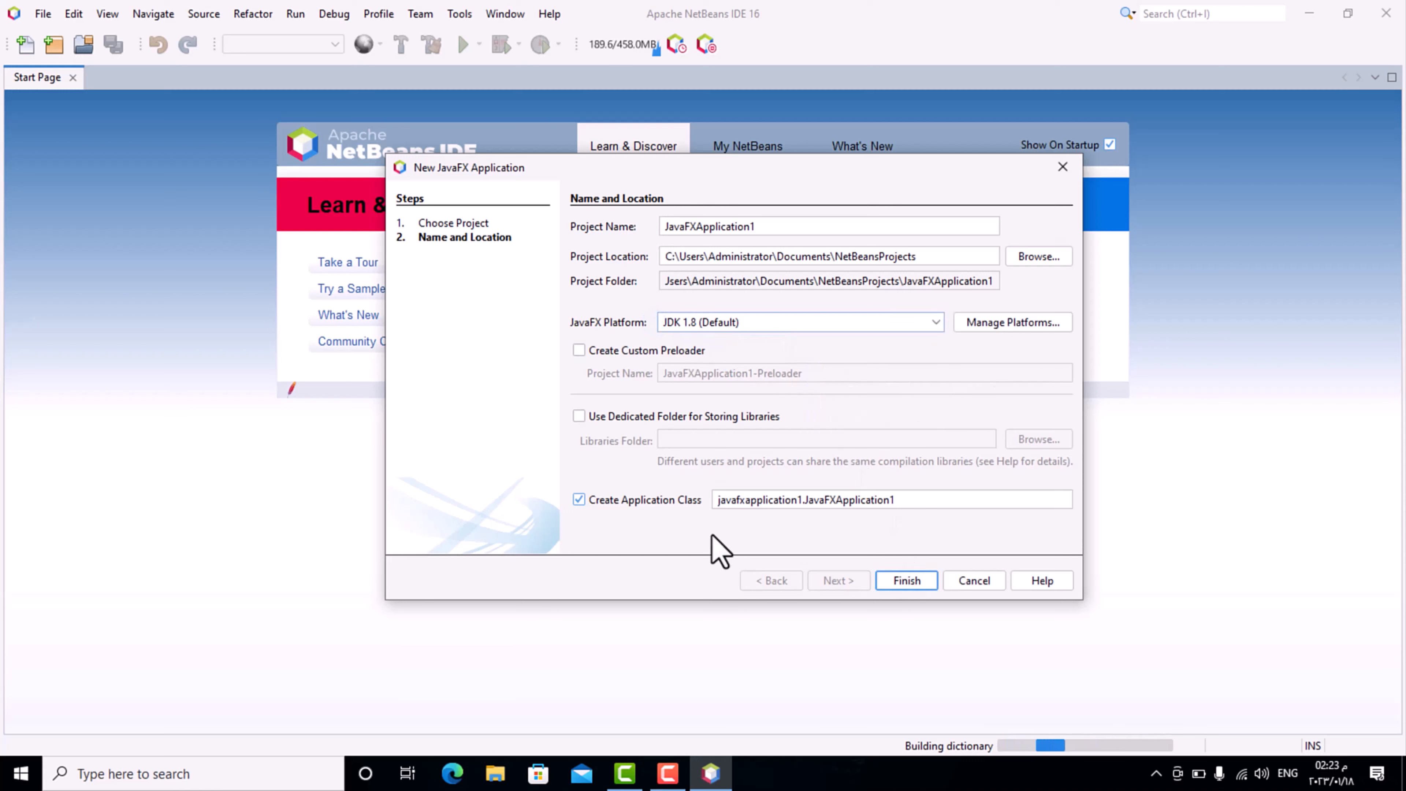
click(907, 580)
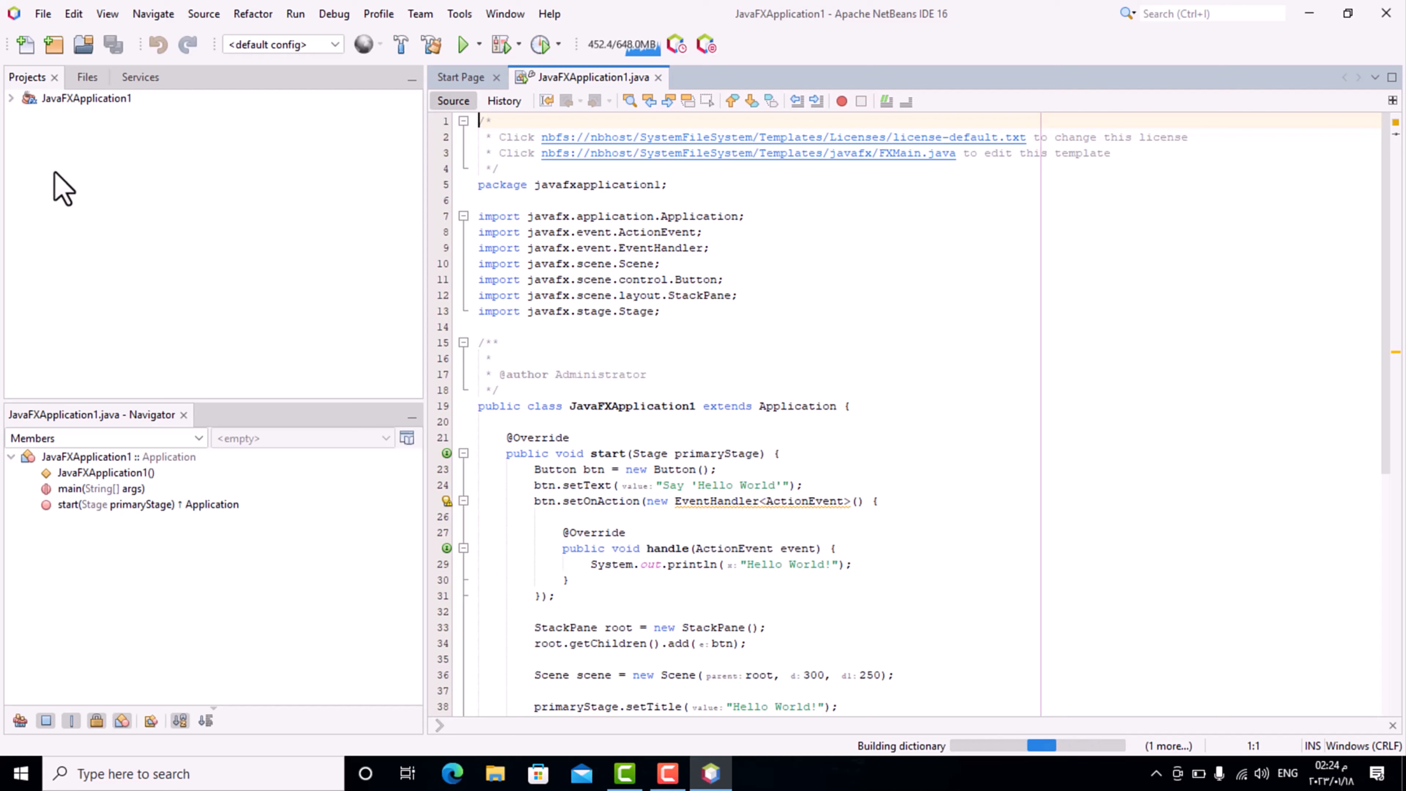
Expand the project's source packages to the javafxapplication1 package and go to the code of JavaFXApplication1.java.
click(11, 98)
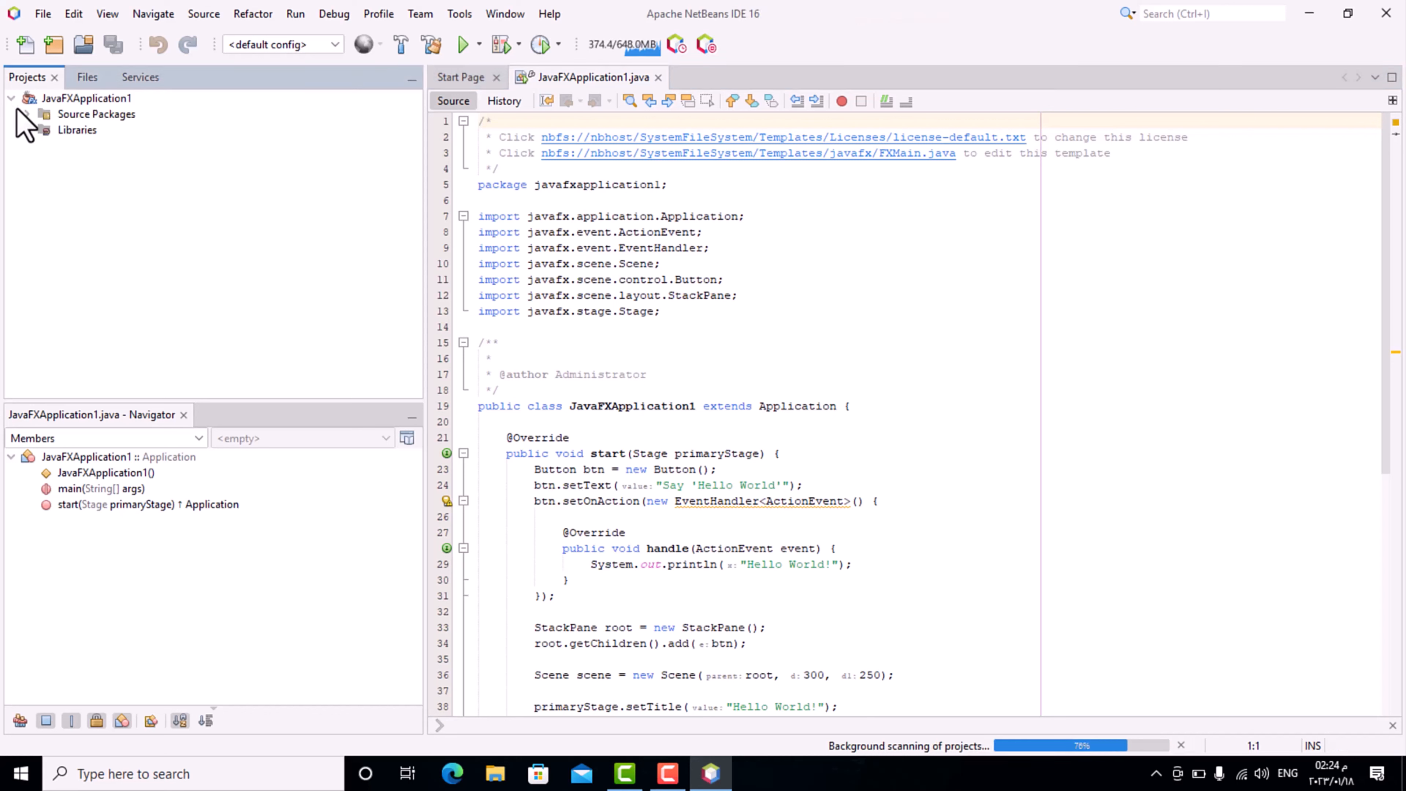
click(27, 114)
click(43, 129)
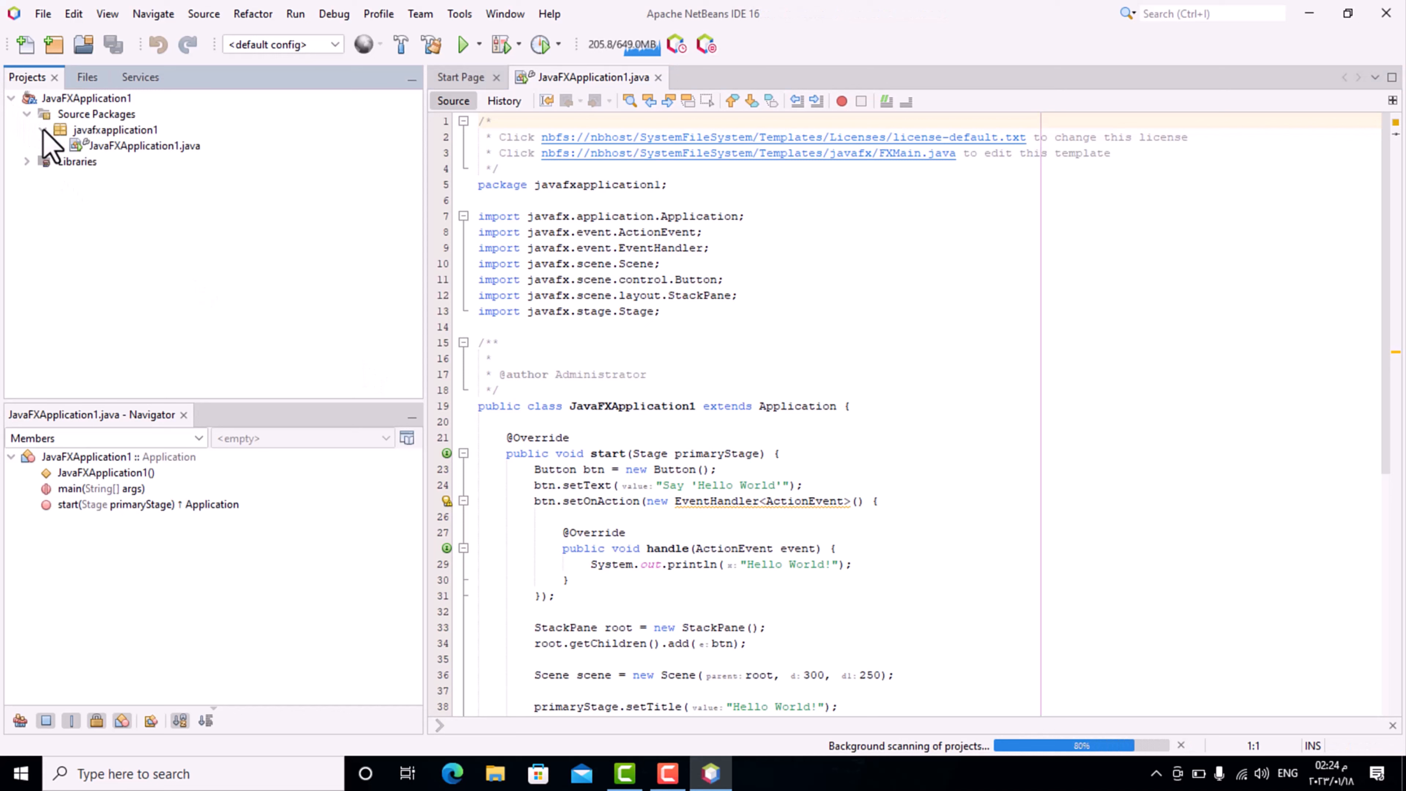
click(89, 145)
click(676, 279)
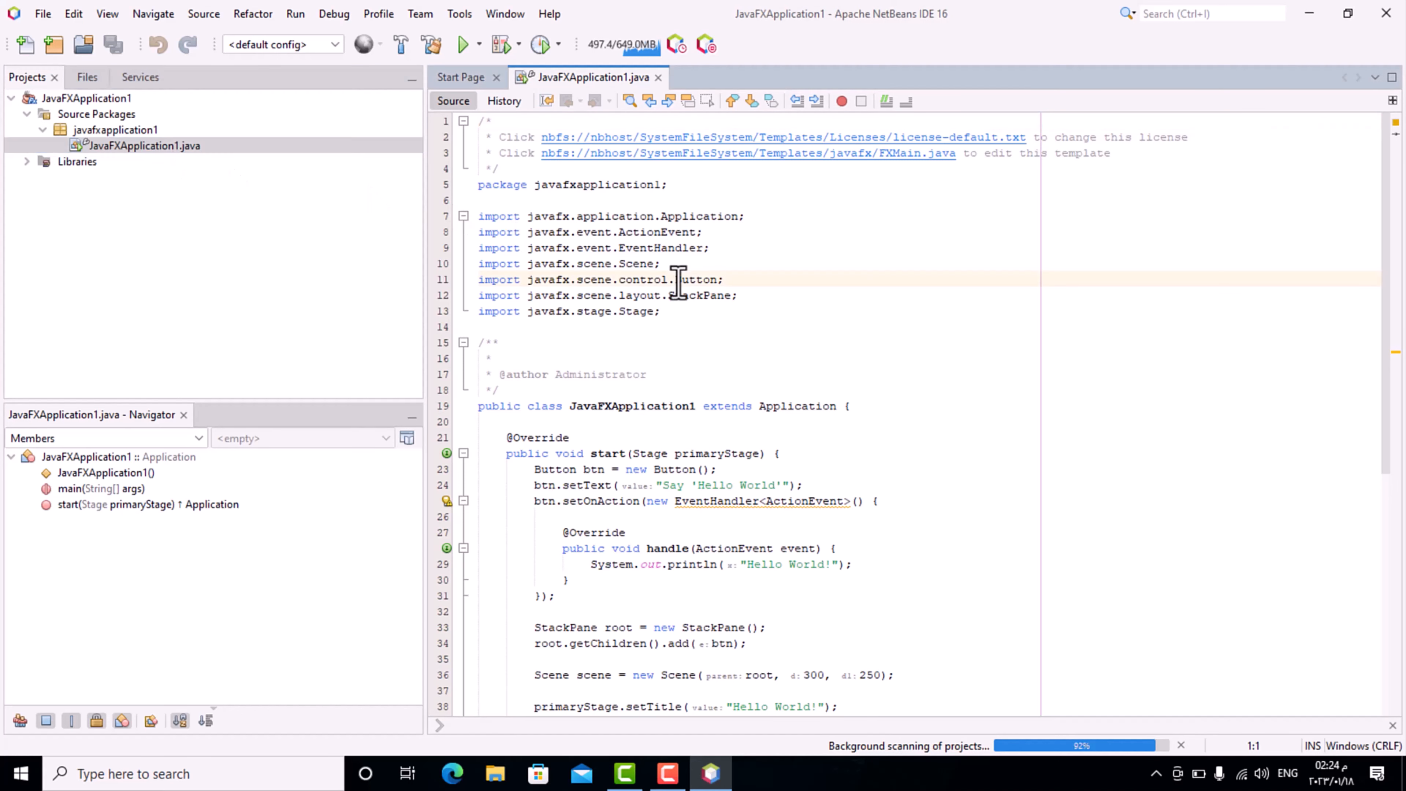
Run JavaFXApplication1.java and test its Say 'Hello World' button repeatedly.
right_click(763, 439)
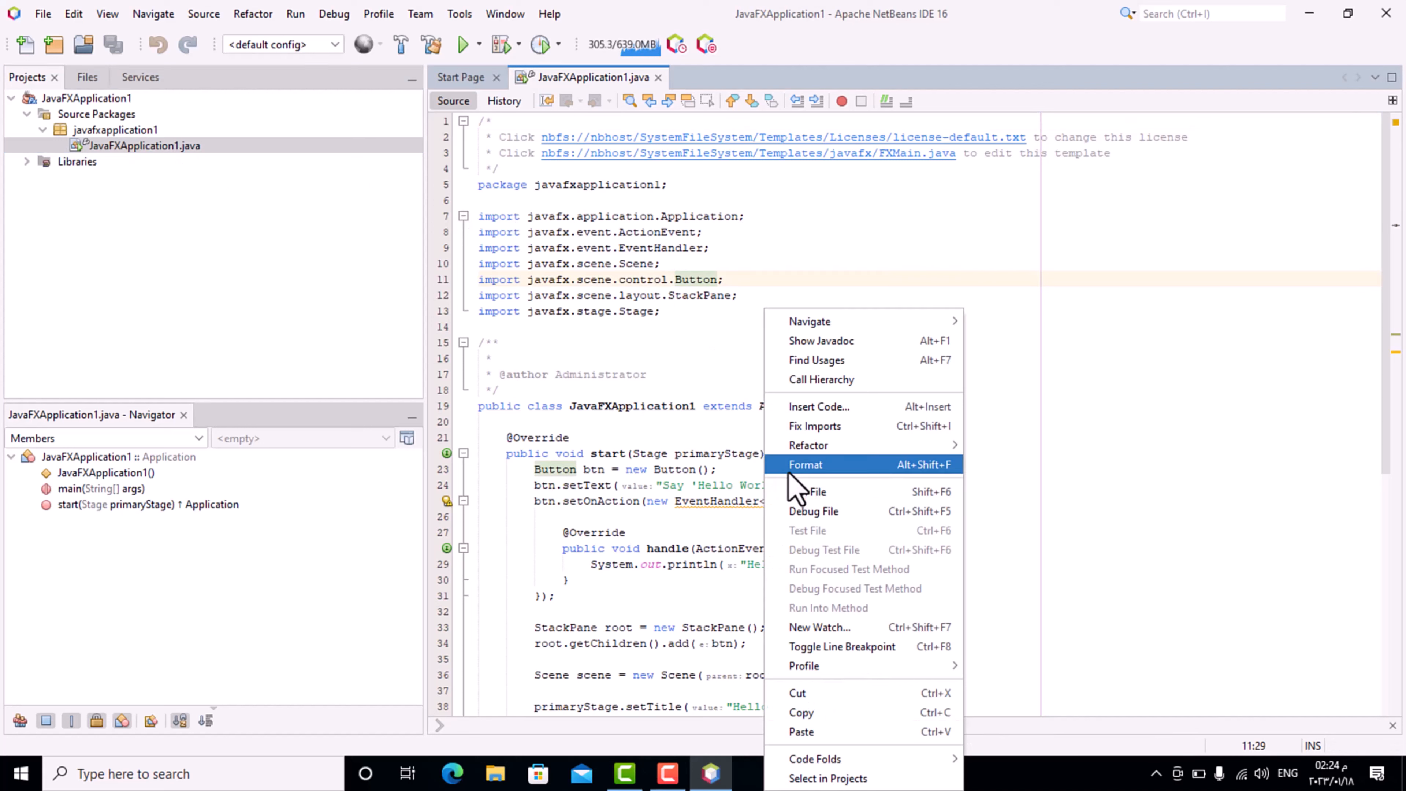
click(809, 492)
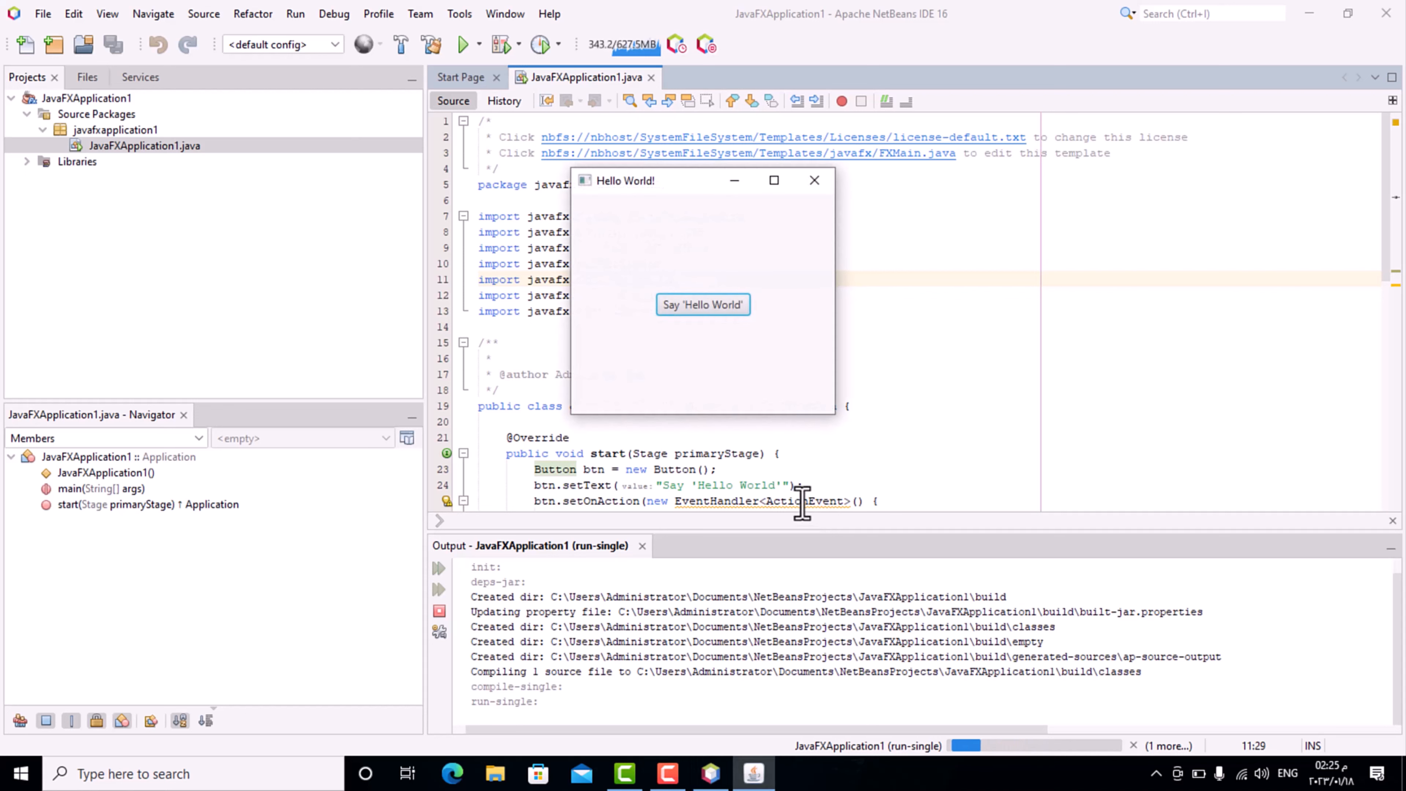
click(706, 308)
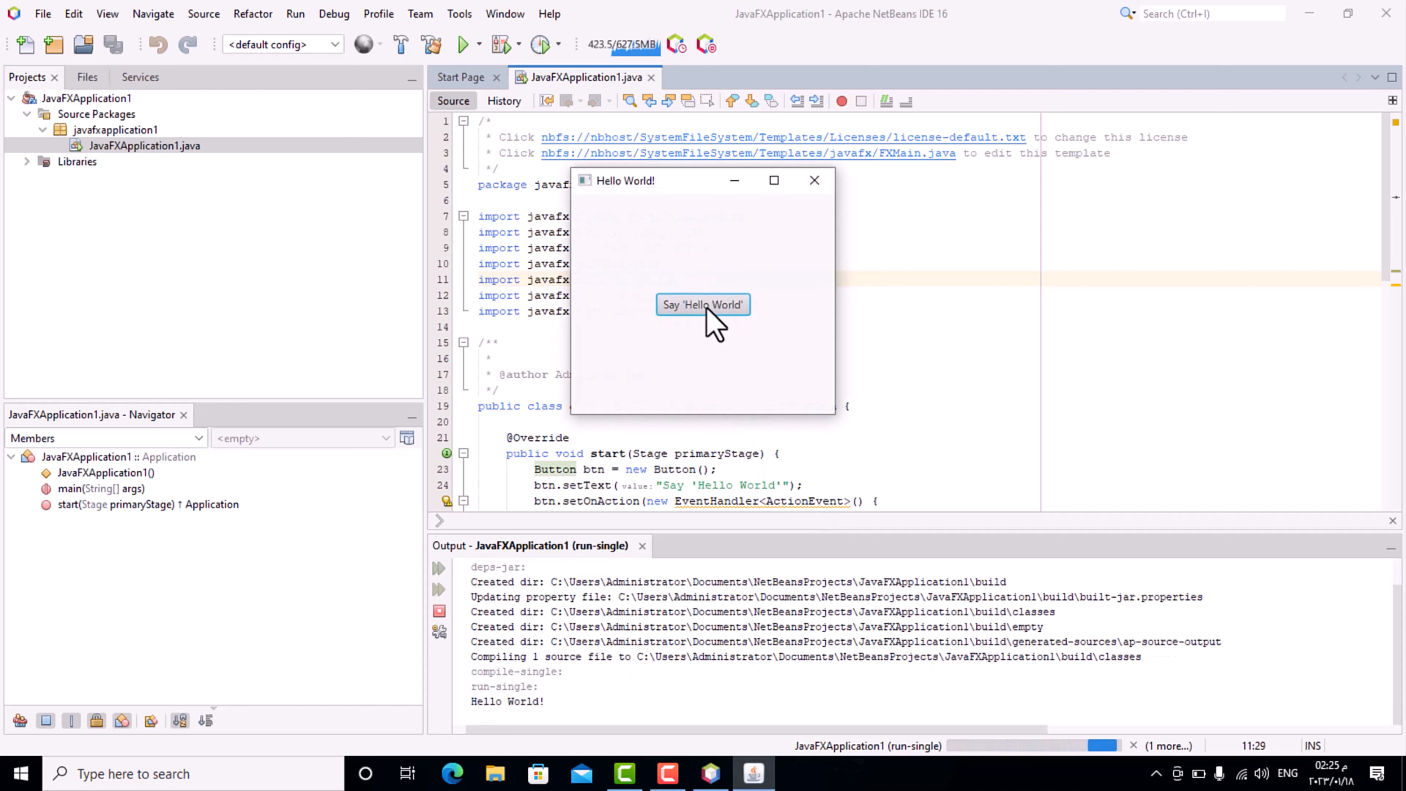
double_click(706, 309)
double_click(706, 308)
double_click(706, 309)
click(707, 309)
click(707, 309)
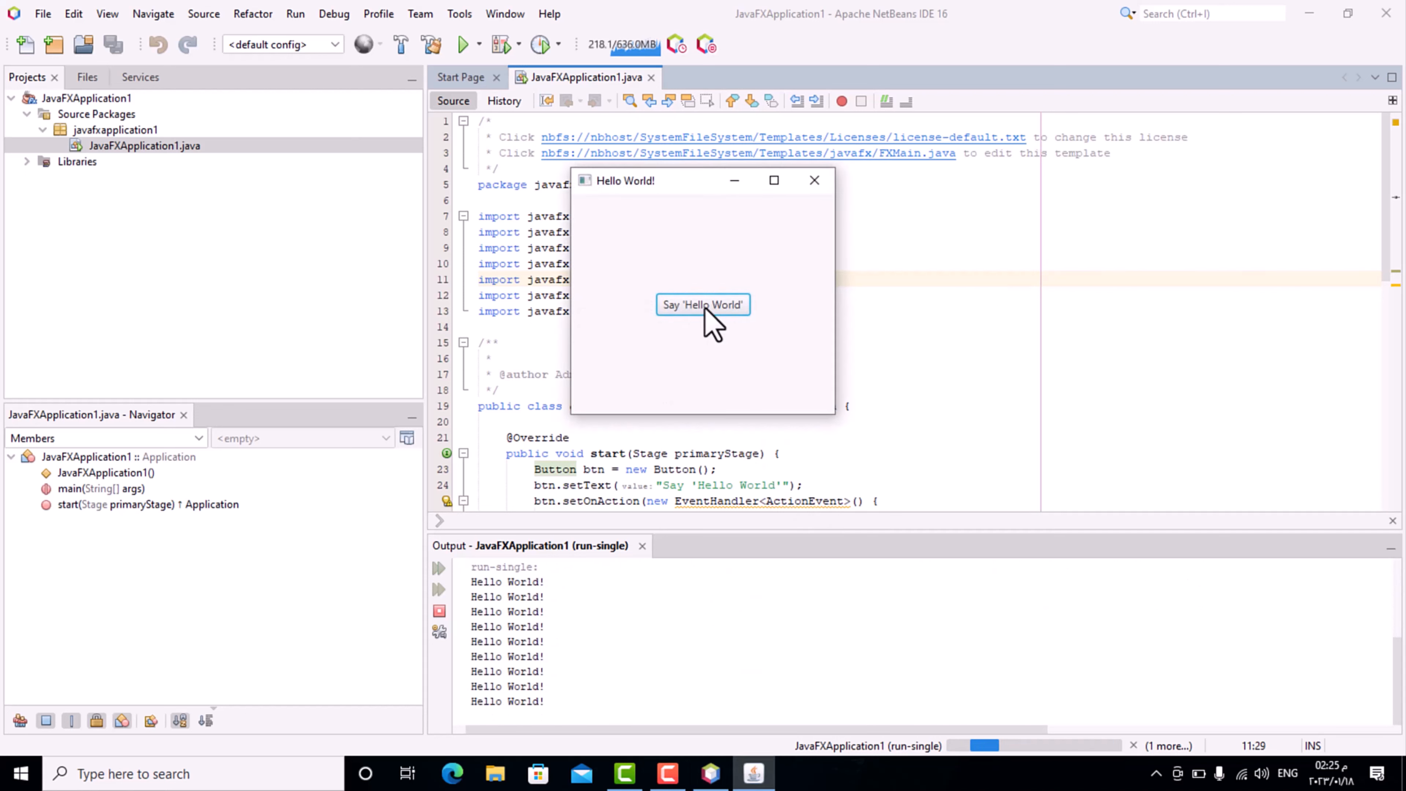
click(707, 309)
Check the Hello World! lines in the run output by highlighting them, and minimize the IDE window.
drag(465, 594, 539, 686)
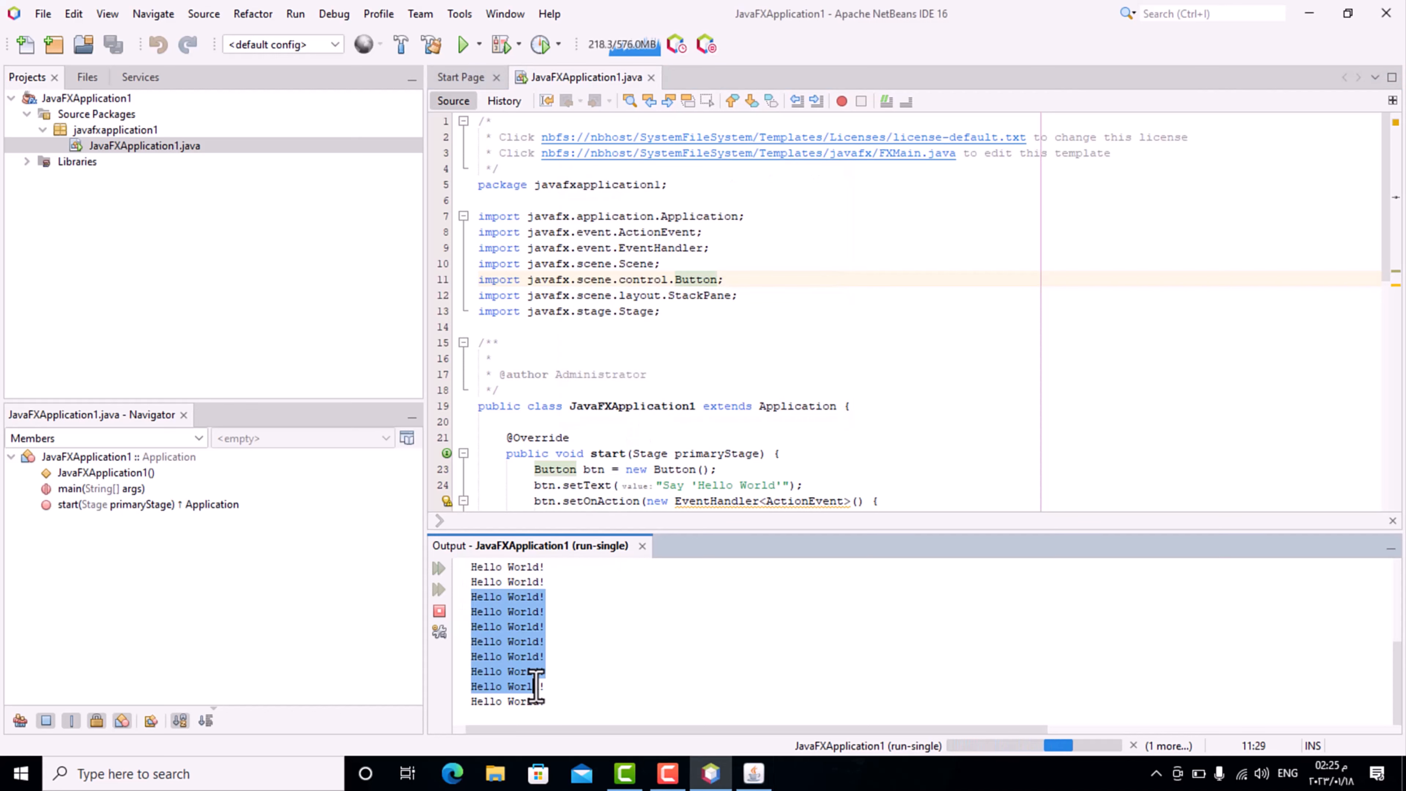
click(718, 442)
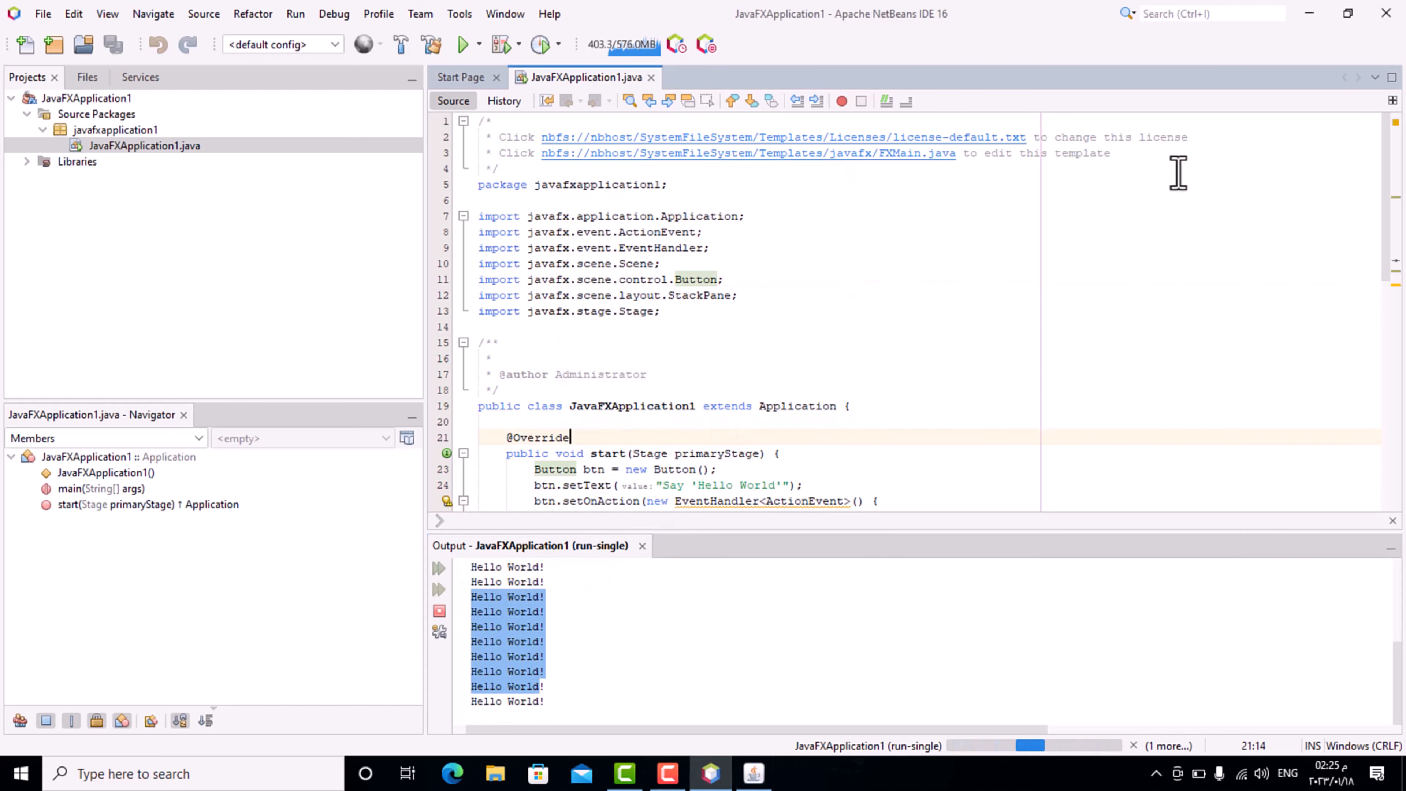
click(1310, 14)
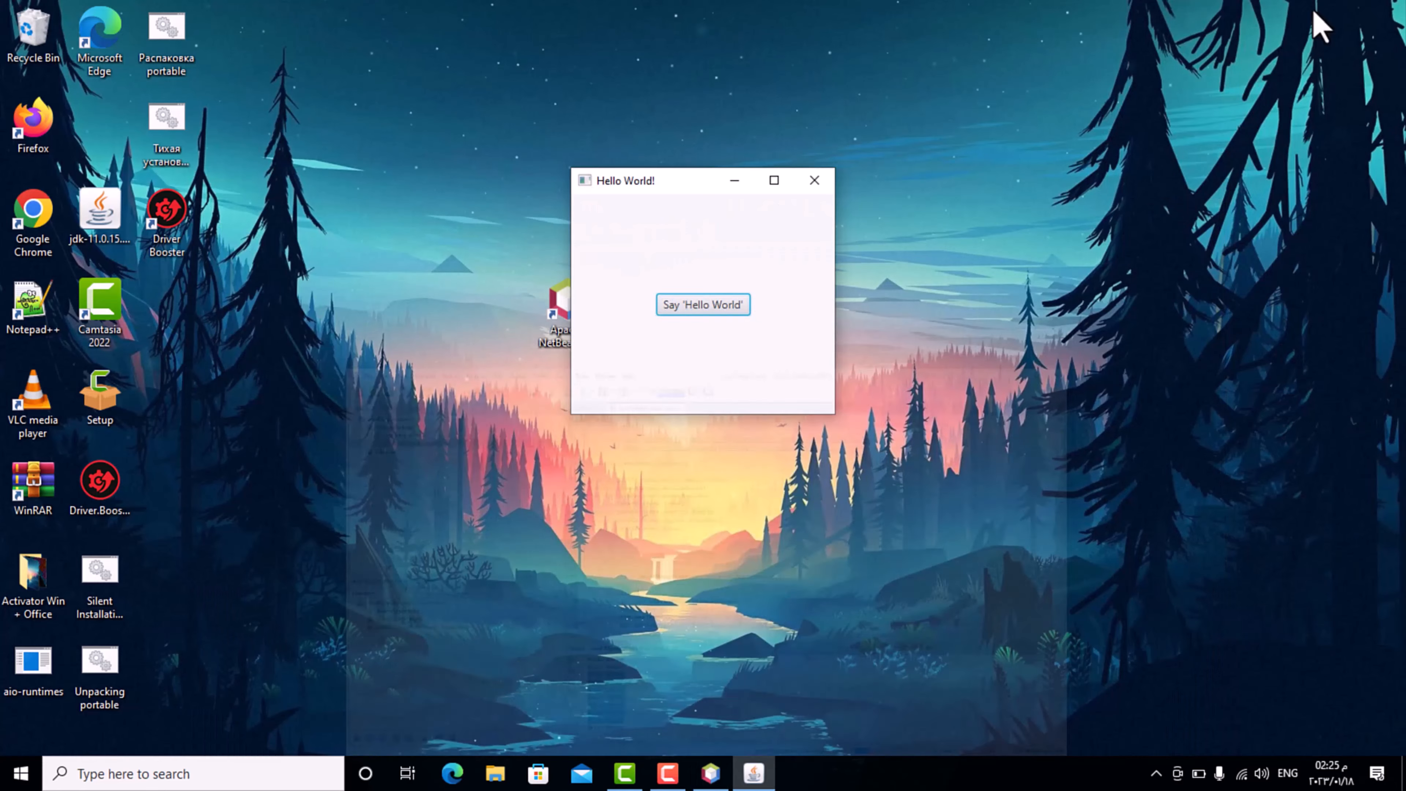